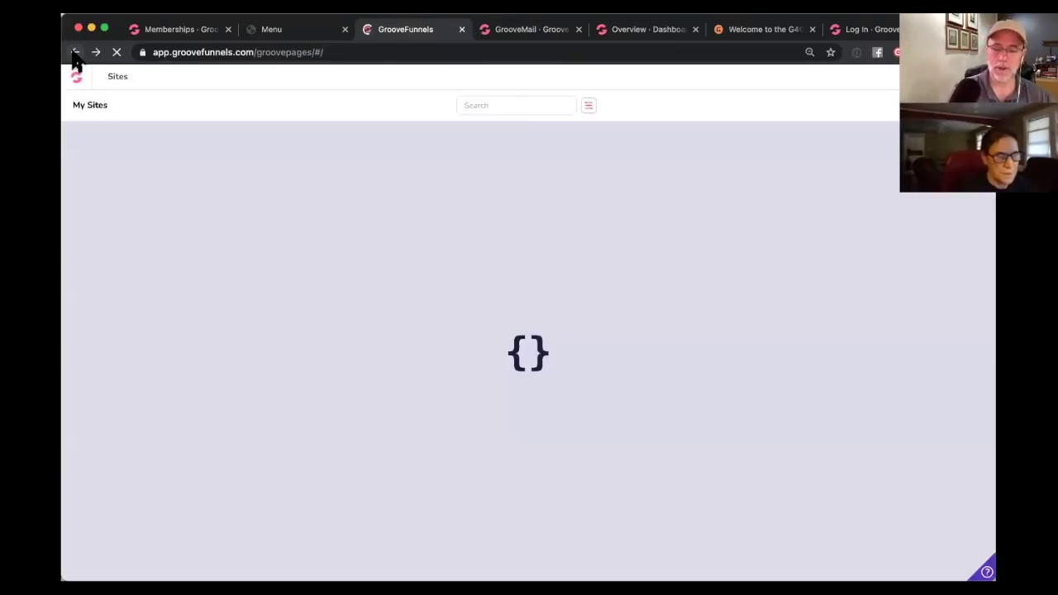
Step: Open the November 19b site in the page builder and select the empty container beside the "Grow Your Business" heading
{"action": "scroll", "coordinate": [516, 364], "scroll_direction": "down", "scroll_amount": 6}
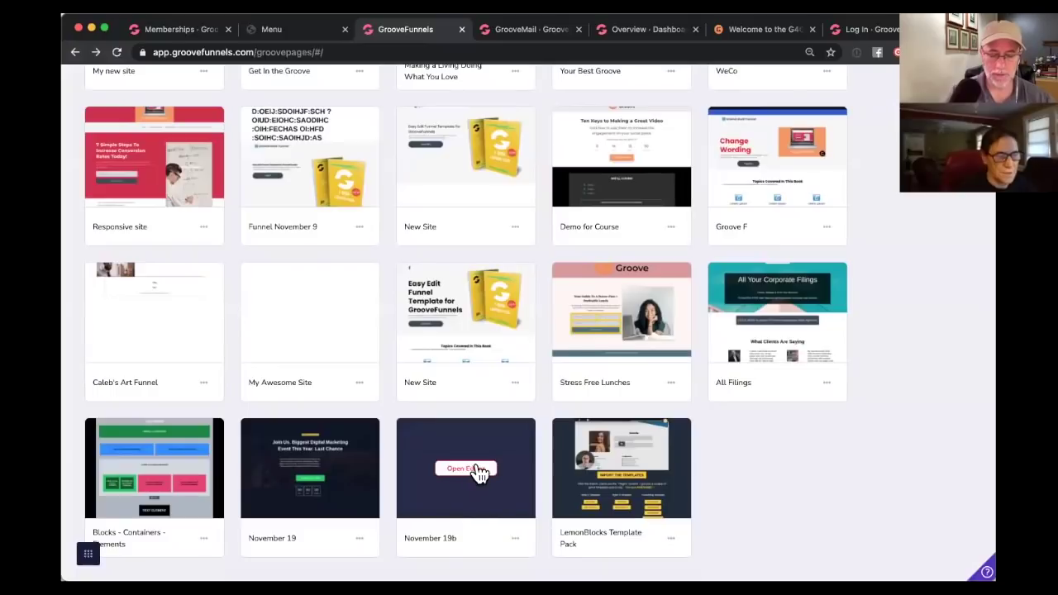
{"action": "left_click", "coordinate": [468, 469]}
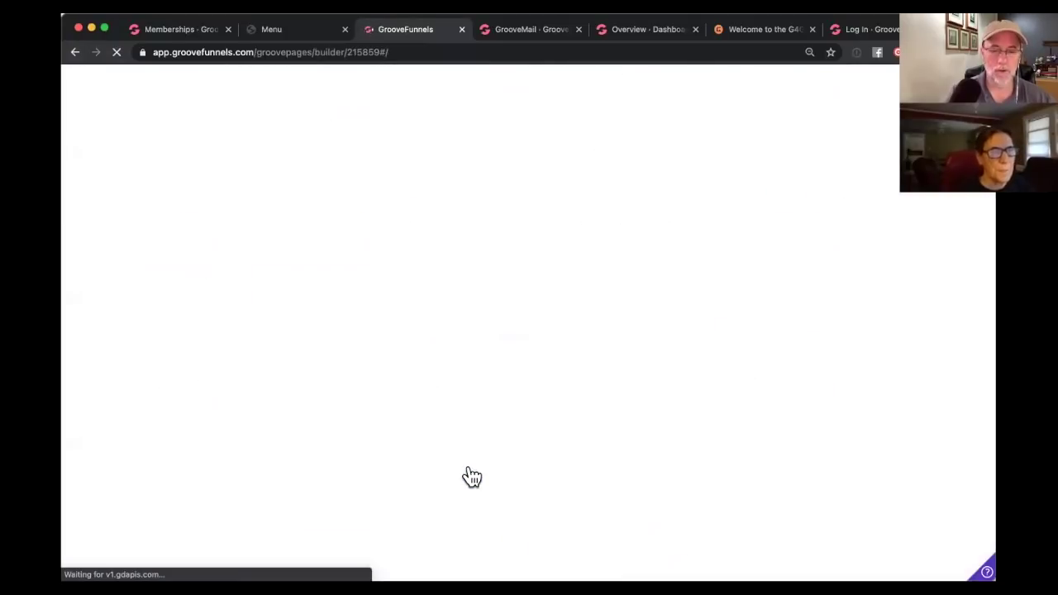
{"action": "scroll", "coordinate": [565, 304], "scroll_direction": "down", "scroll_amount": 2}
{"action": "scroll", "coordinate": [565, 304], "scroll_direction": "up", "scroll_amount": 2}
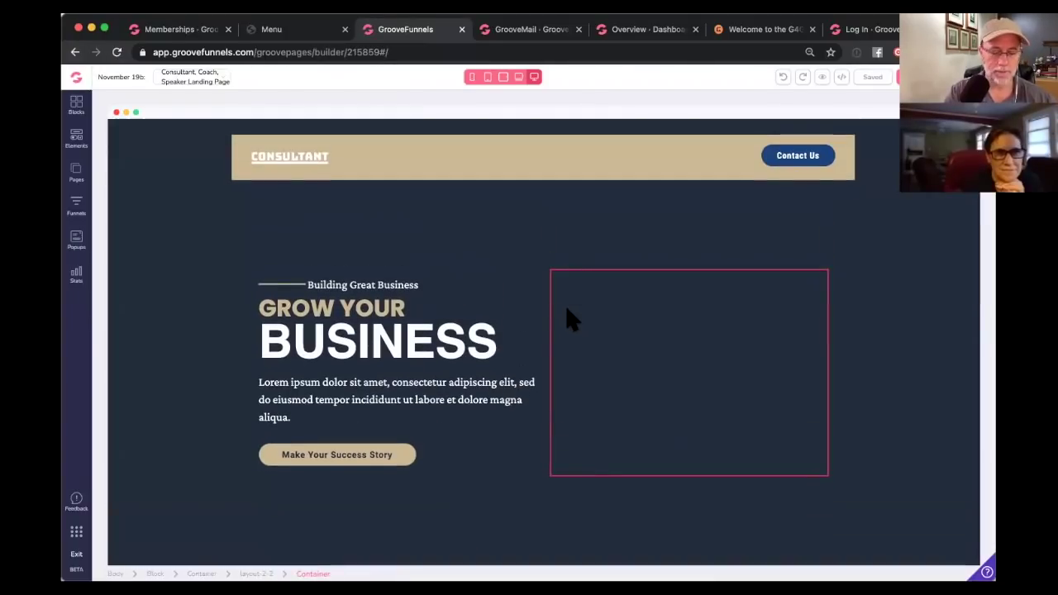
{"action": "left_click", "coordinate": [651, 328]}
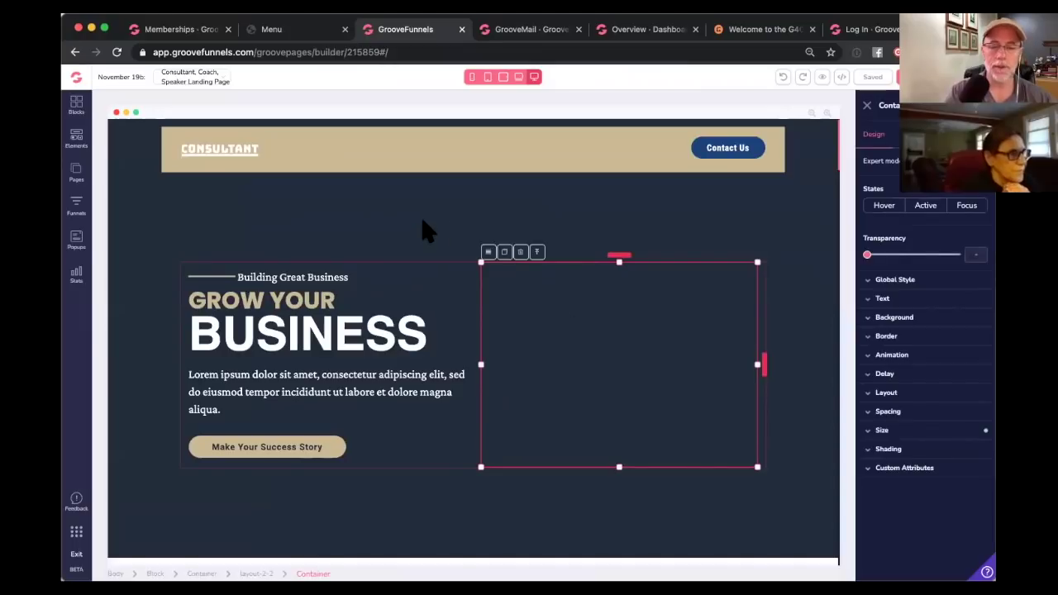
Step: Leave the Memberships page, discarding unsaved changes, and browse the existing videos in the GrooveVideo library
{"action": "left_click", "coordinate": [192, 33]}
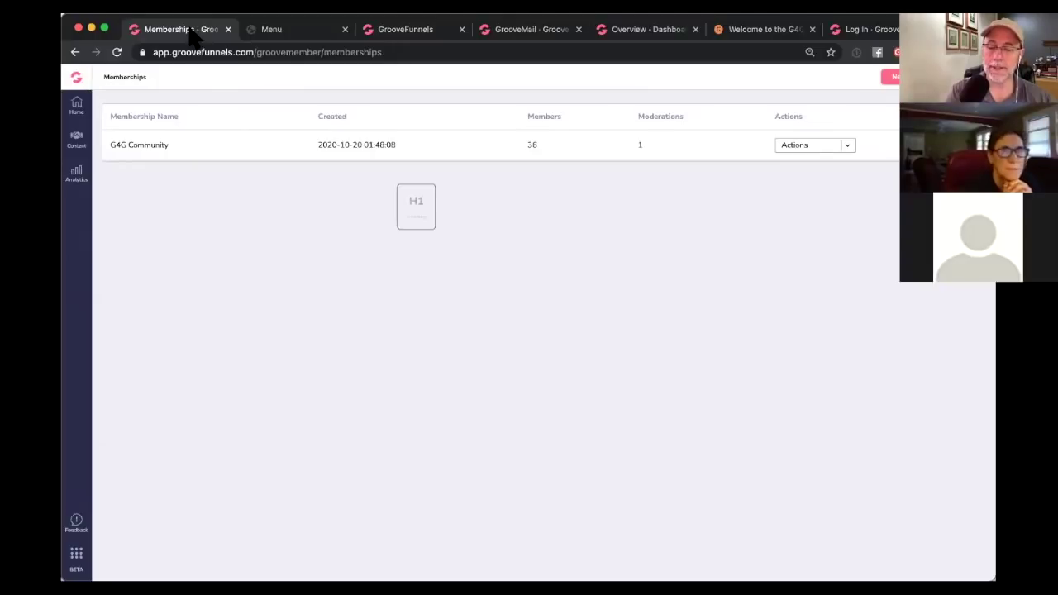
{"action": "left_click", "coordinate": [76, 78]}
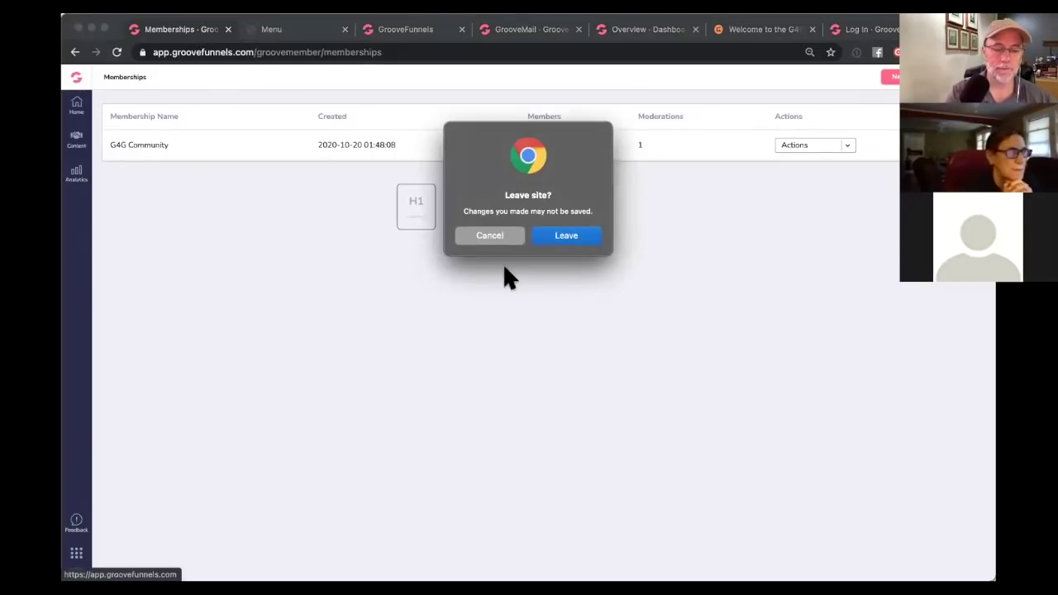
{"action": "left_click", "coordinate": [570, 235]}
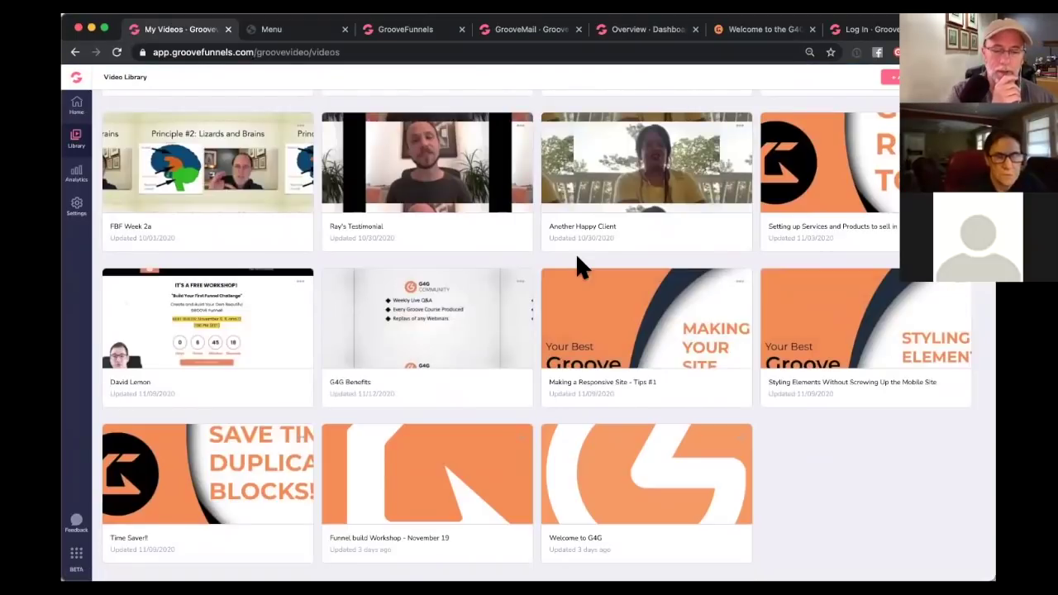
{"action": "scroll", "coordinate": [575, 252], "scroll_direction": "up", "scroll_amount": 3}
{"action": "scroll", "coordinate": [575, 252], "scroll_direction": "down", "scroll_amount": 3}
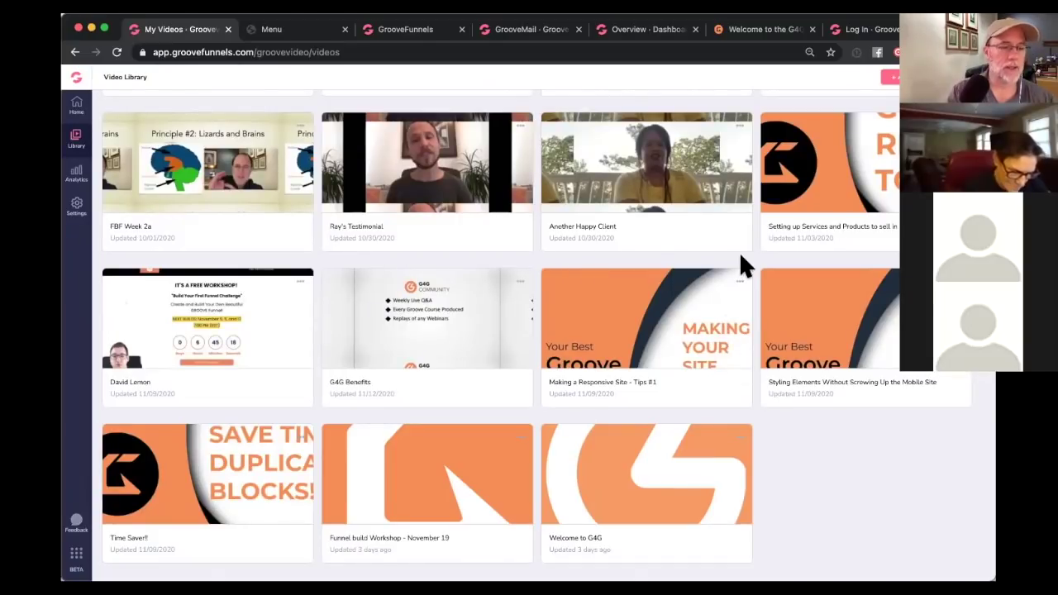
{"action": "scroll", "coordinate": [741, 262], "scroll_direction": "up", "scroll_amount": 4}
{"action": "scroll", "coordinate": [740, 256], "scroll_direction": "down", "scroll_amount": 4}
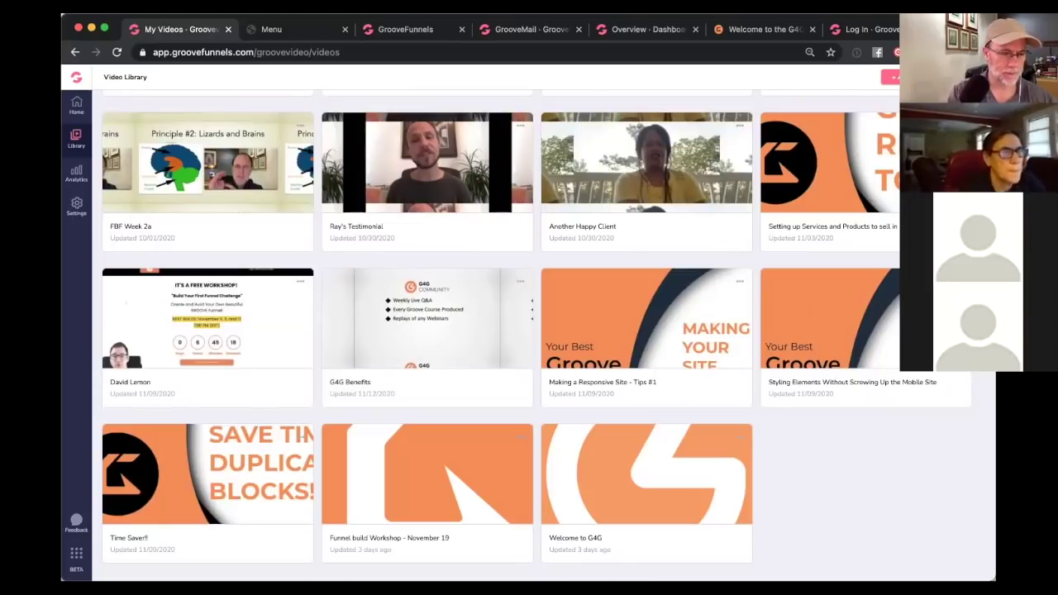
Step: Add a new video by uploading the intro video file from the computer and continue to its details
{"action": "left_click", "coordinate": [890, 77]}
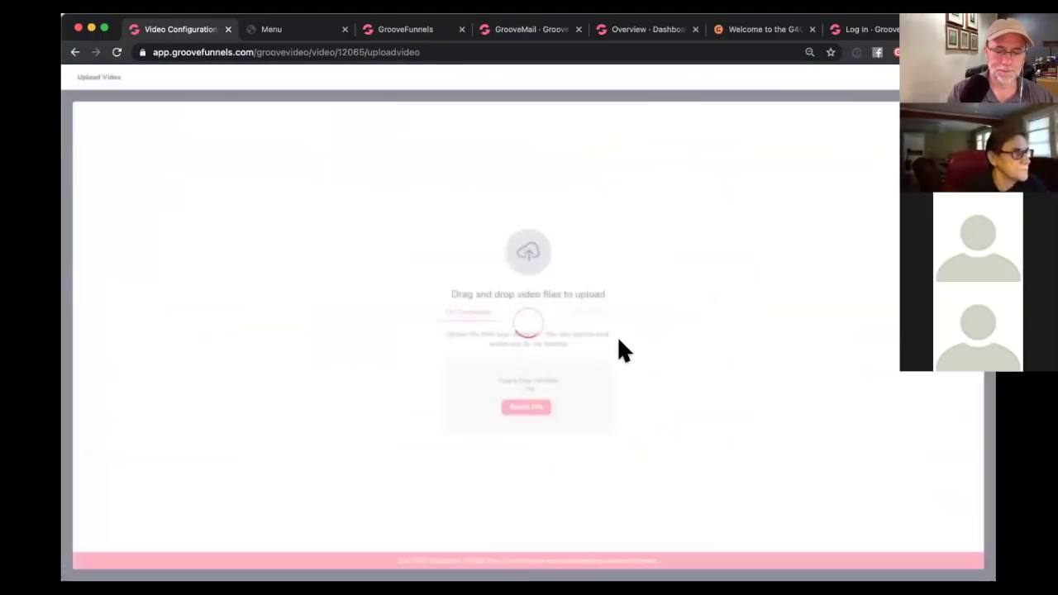
{"action": "left_click", "coordinate": [527, 413]}
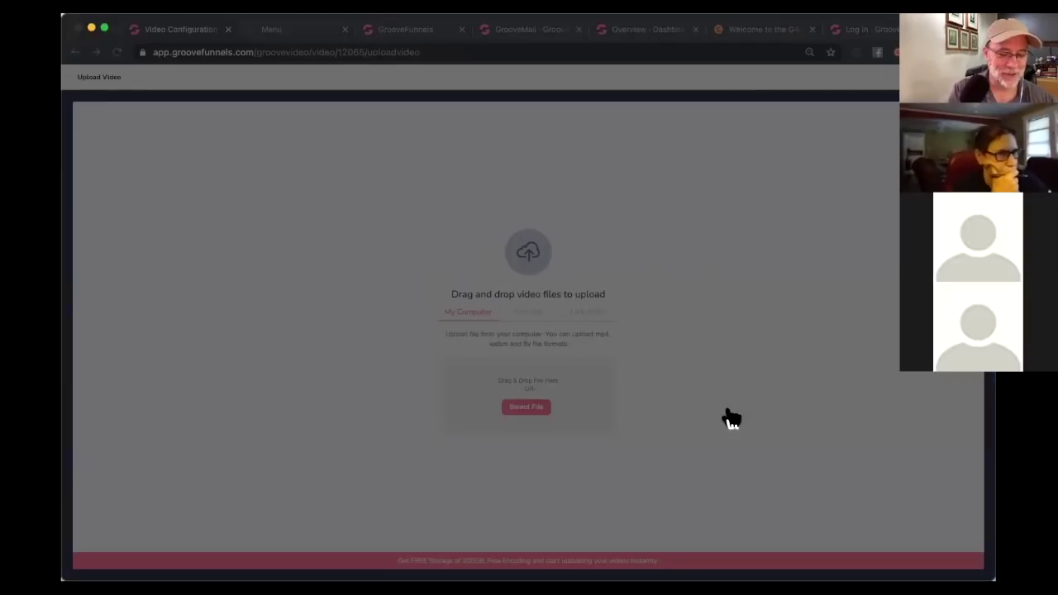
{"action": "key", "text": "Return"}
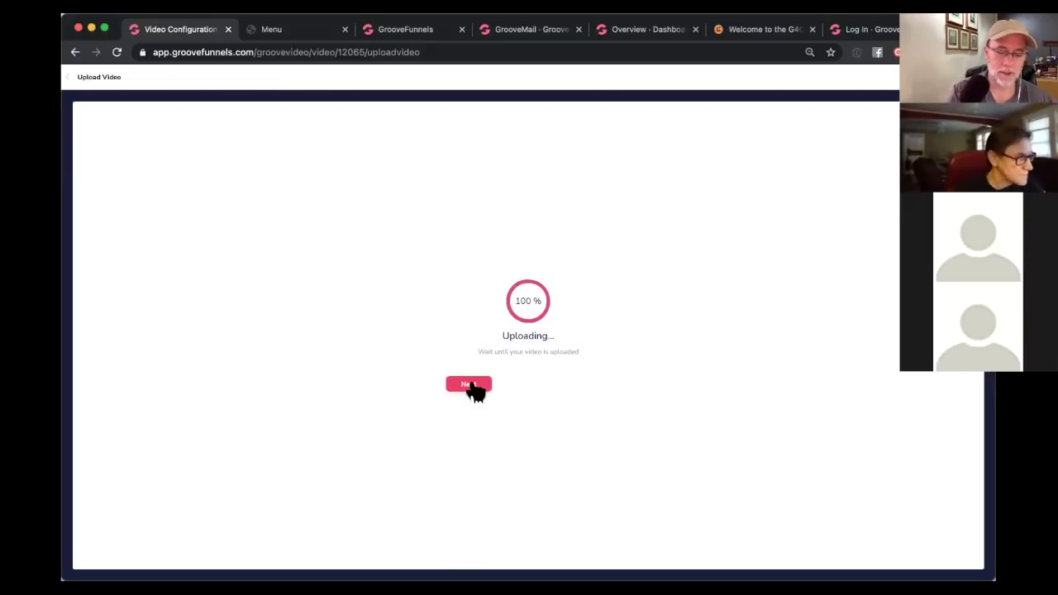
{"action": "left_click", "coordinate": [470, 386]}
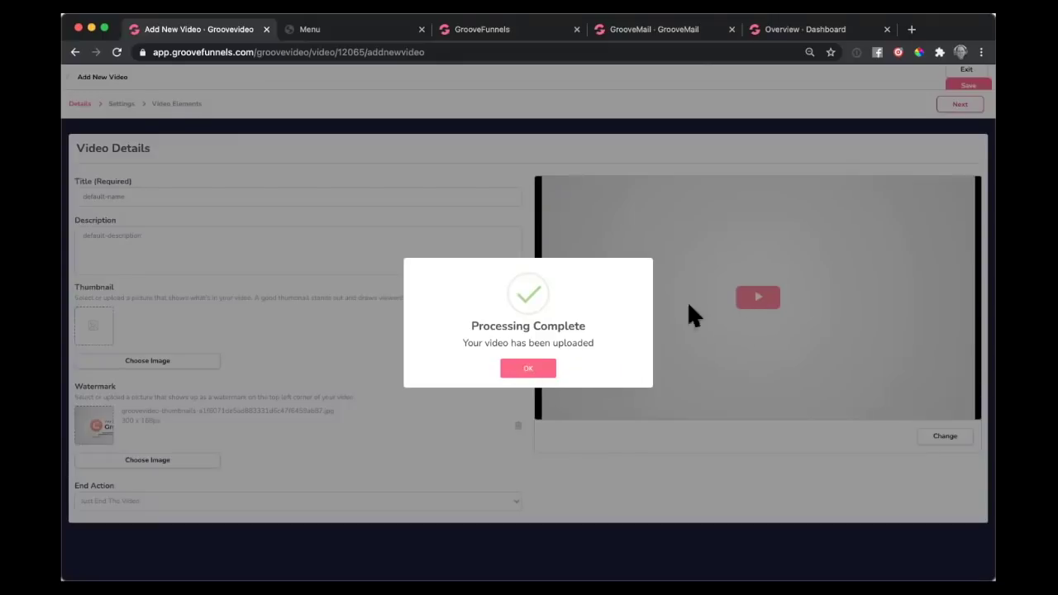
{"action": "left_click", "coordinate": [527, 369]}
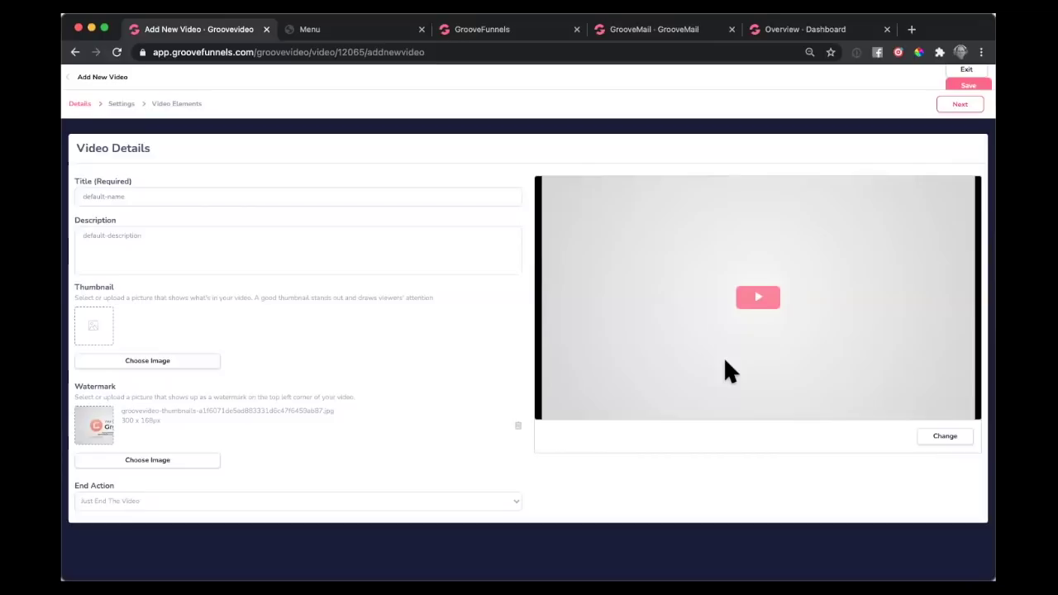
Step: Title the video "Intro" and enter the description "Awesome fiverr work"
{"action": "left_click", "coordinate": [167, 198]}
{"action": "type", "text": "Intro"}
{"action": "key", "text": "Tab"}
{"action": "type", "text": "Awesome"}
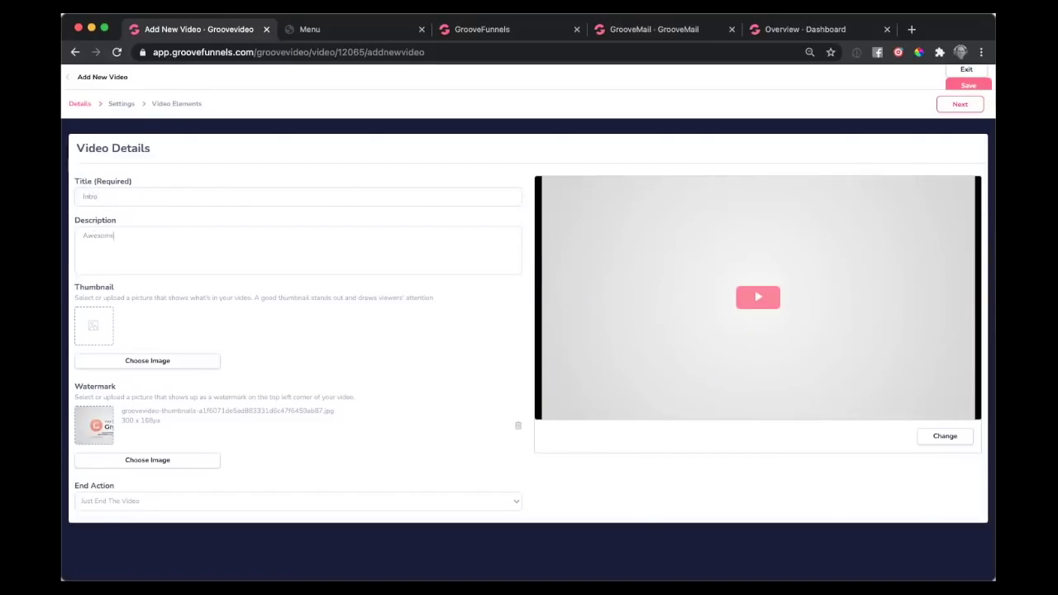
{"action": "type", "text": " fiverr work"}
Step: Set the "Custom Funnel Build - My Funnel Info" image from the image library as the video's thumbnail
{"action": "scroll", "coordinate": [216, 286], "scroll_direction": "down", "scroll_amount": 2}
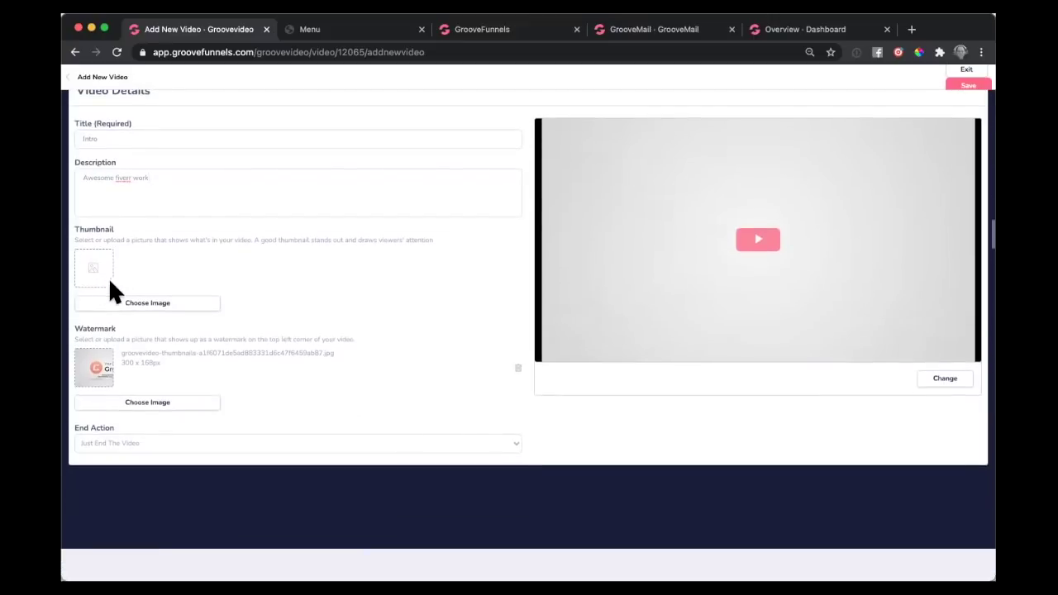
{"action": "left_click", "coordinate": [157, 305]}
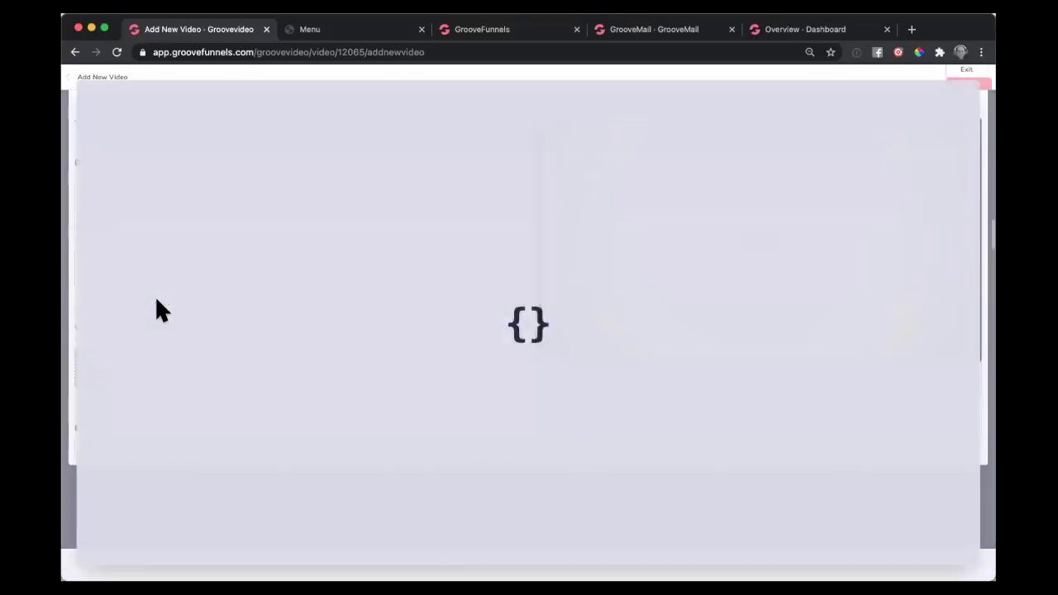
{"action": "left_click", "coordinate": [454, 401]}
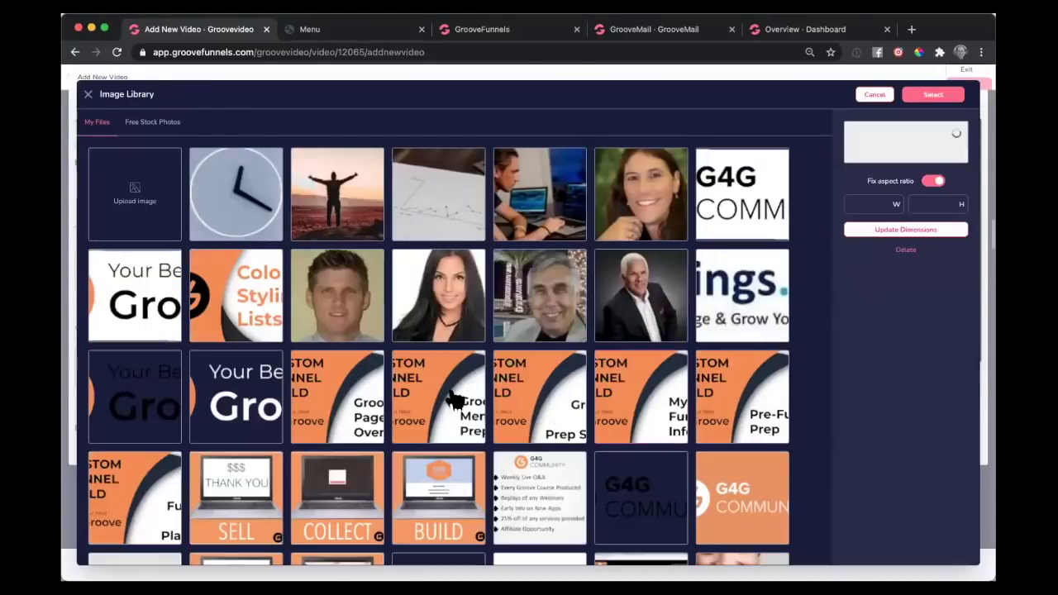
{"action": "left_click", "coordinate": [933, 95]}
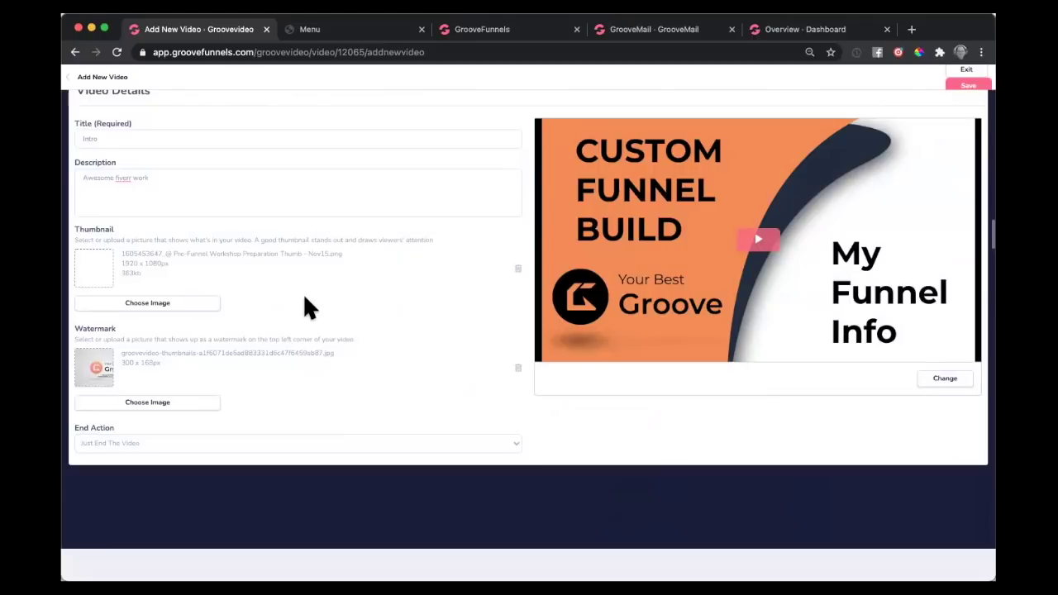
Step: Try Loop The Video From Beginning as the end action and return it to Just End The Video
{"action": "scroll", "coordinate": [304, 305], "scroll_direction": "down", "scroll_amount": 2}
{"action": "scroll", "coordinate": [353, 368], "scroll_direction": "up", "scroll_amount": 4}
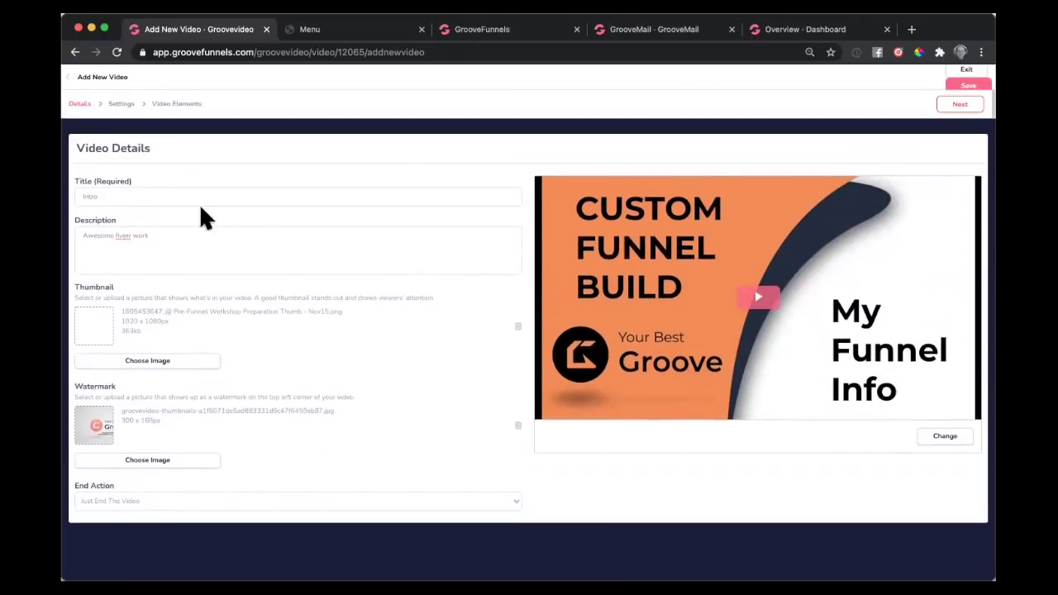
{"action": "scroll", "coordinate": [323, 343], "scroll_direction": "down", "scroll_amount": 5}
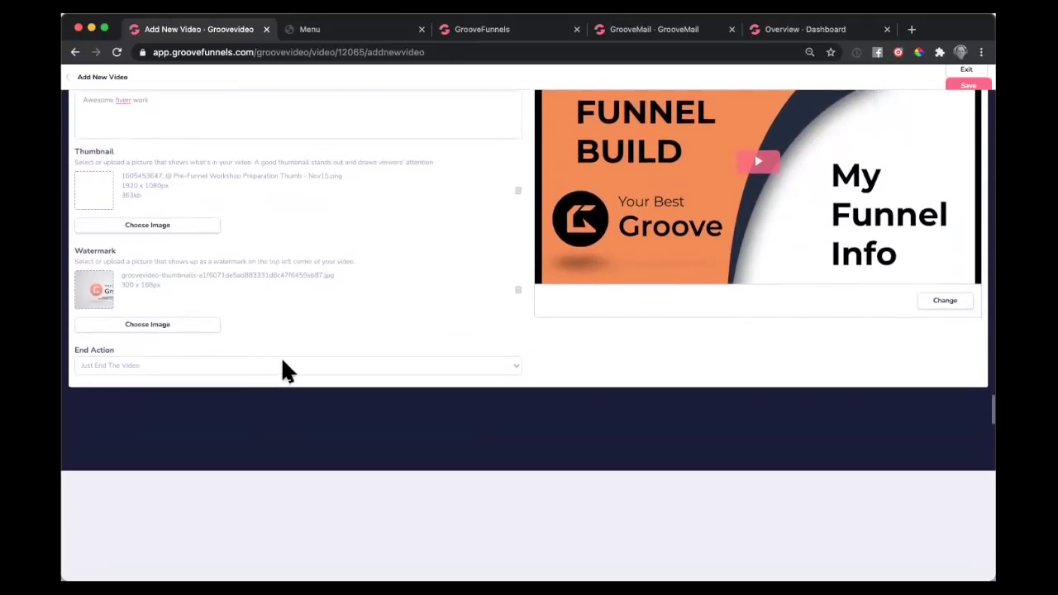
{"action": "left_click", "coordinate": [318, 371]}
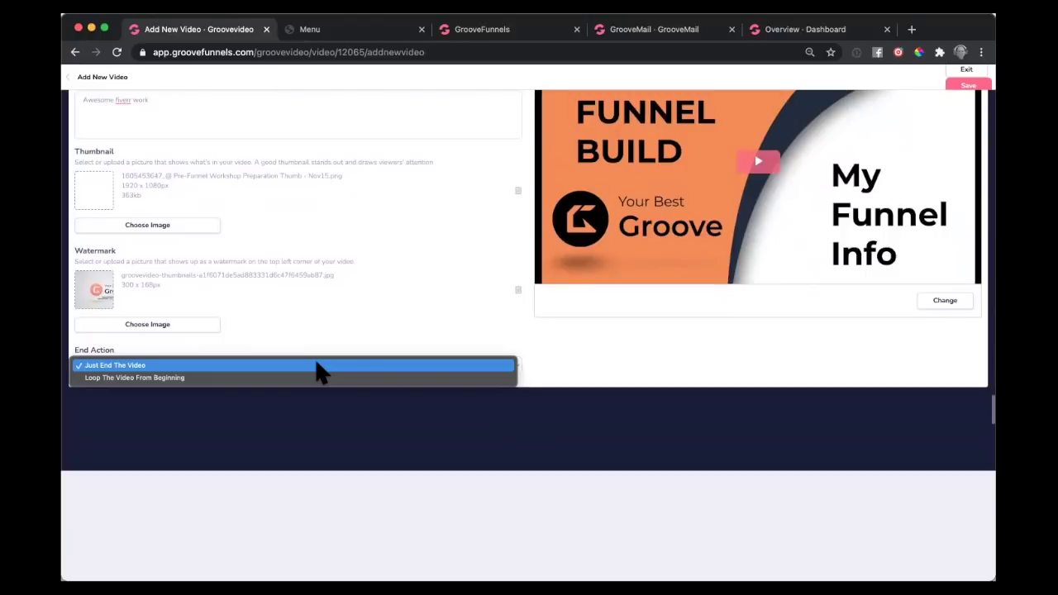
{"action": "left_click", "coordinate": [313, 377]}
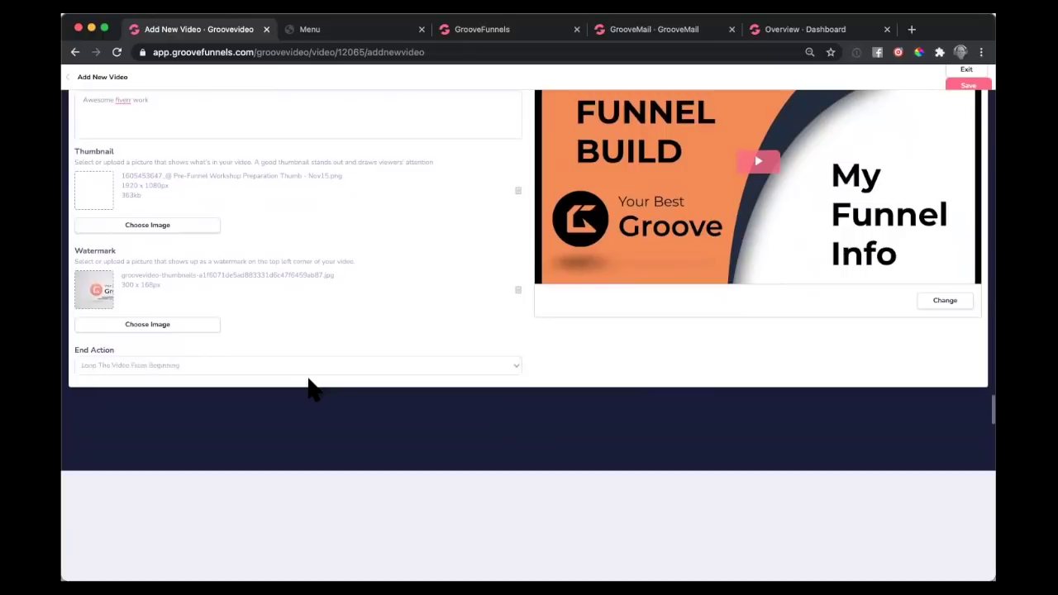
{"action": "left_click", "coordinate": [255, 371]}
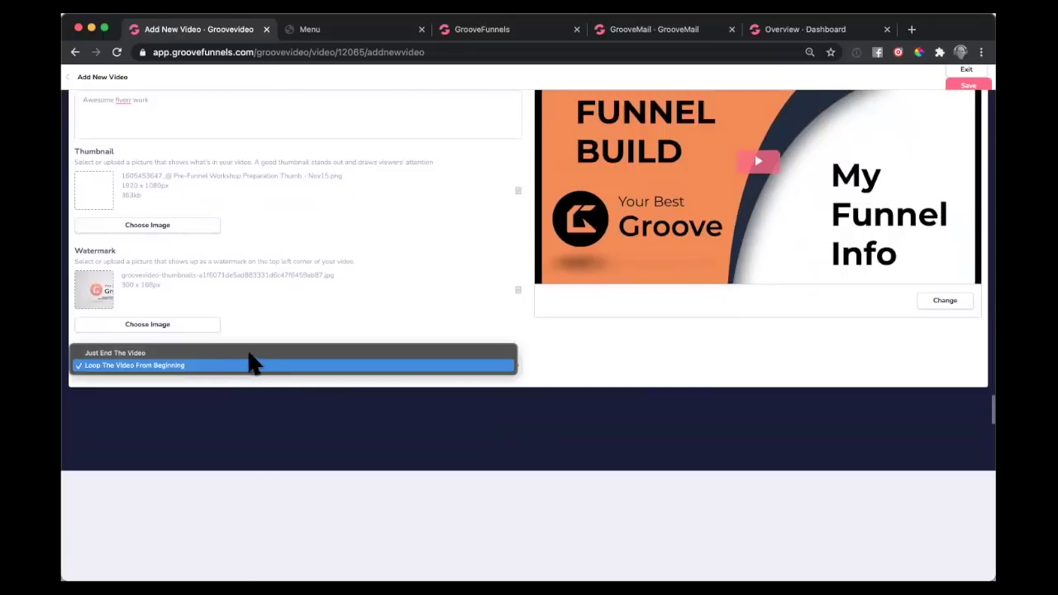
{"action": "left_click", "coordinate": [252, 353]}
Step: Advance from the video details to the video settings
{"action": "scroll", "coordinate": [260, 196], "scroll_direction": "up", "scroll_amount": 3}
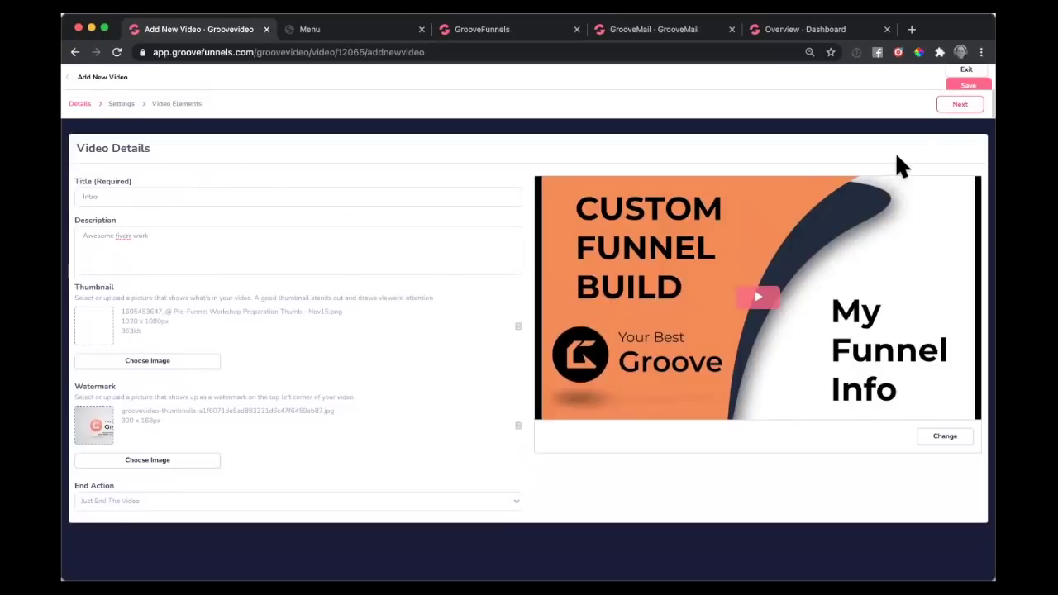
{"action": "left_click", "coordinate": [960, 107]}
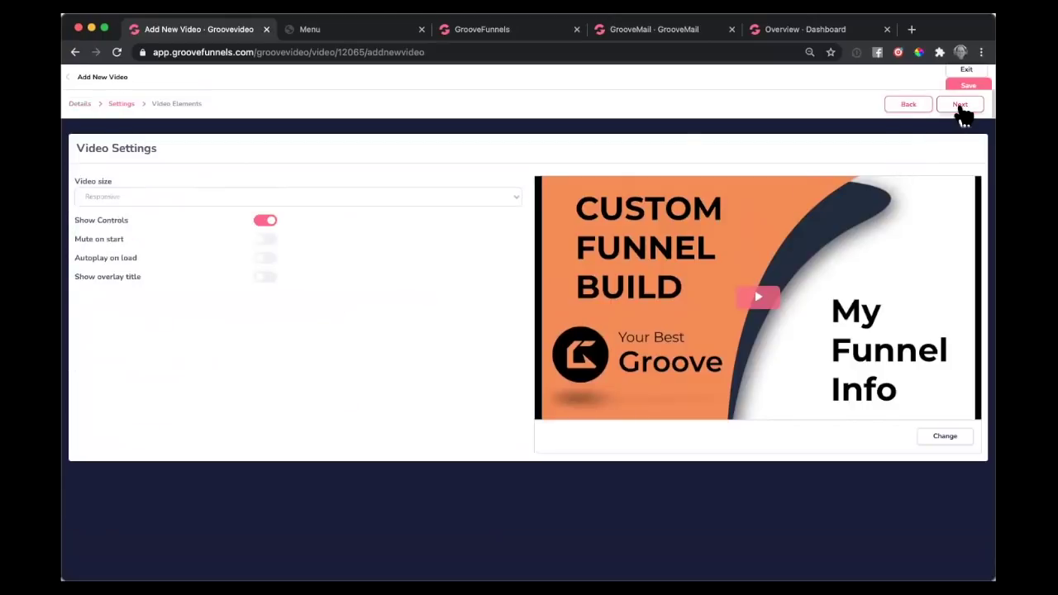
Step: Try the Fixed video size and switch it back to Responsive
{"action": "left_click", "coordinate": [383, 198]}
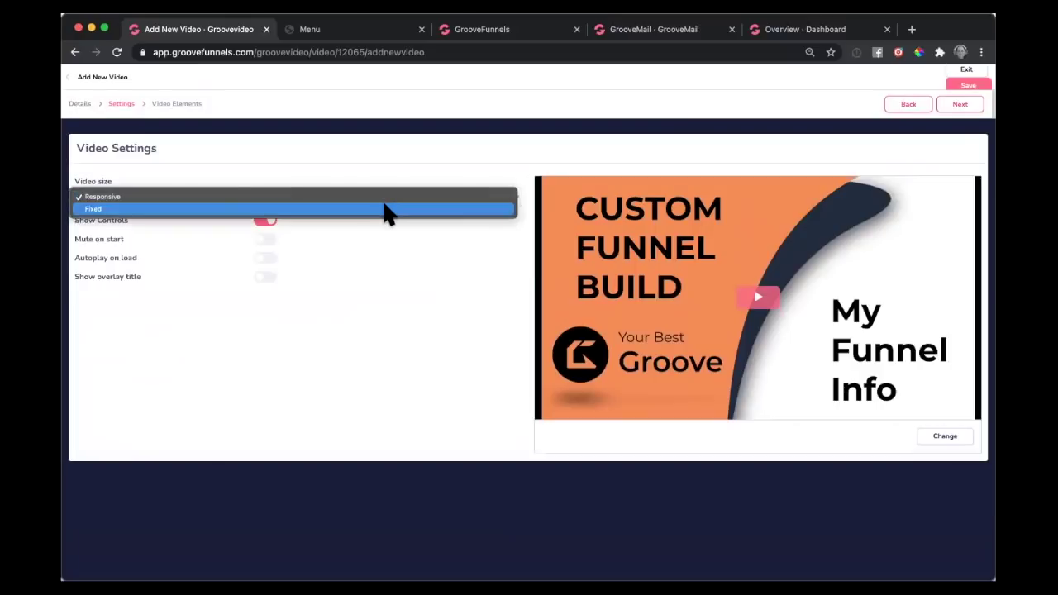
{"action": "left_click", "coordinate": [387, 211]}
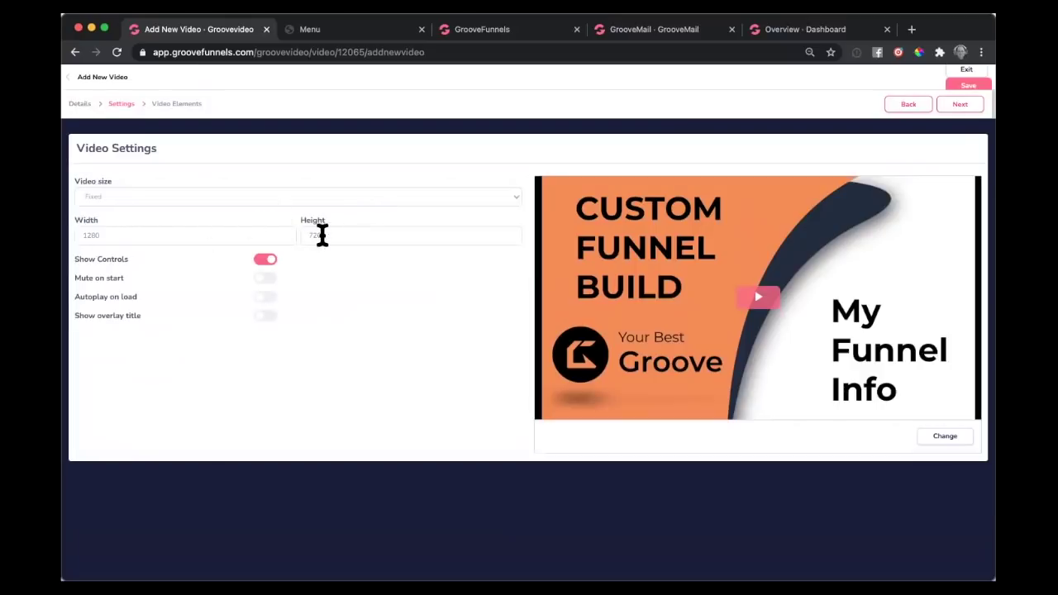
{"action": "left_click", "coordinate": [262, 197]}
{"action": "left_click", "coordinate": [227, 184]}
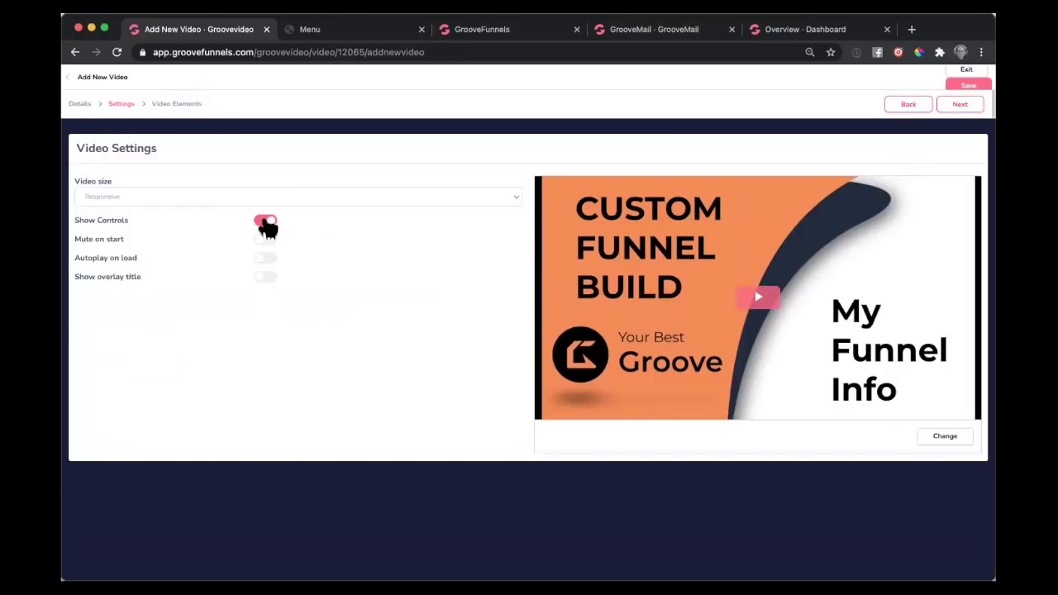
Step: Try hiding the player controls and enabling autoplay on load, restoring each option after the trial
{"action": "left_click", "coordinate": [265, 221]}
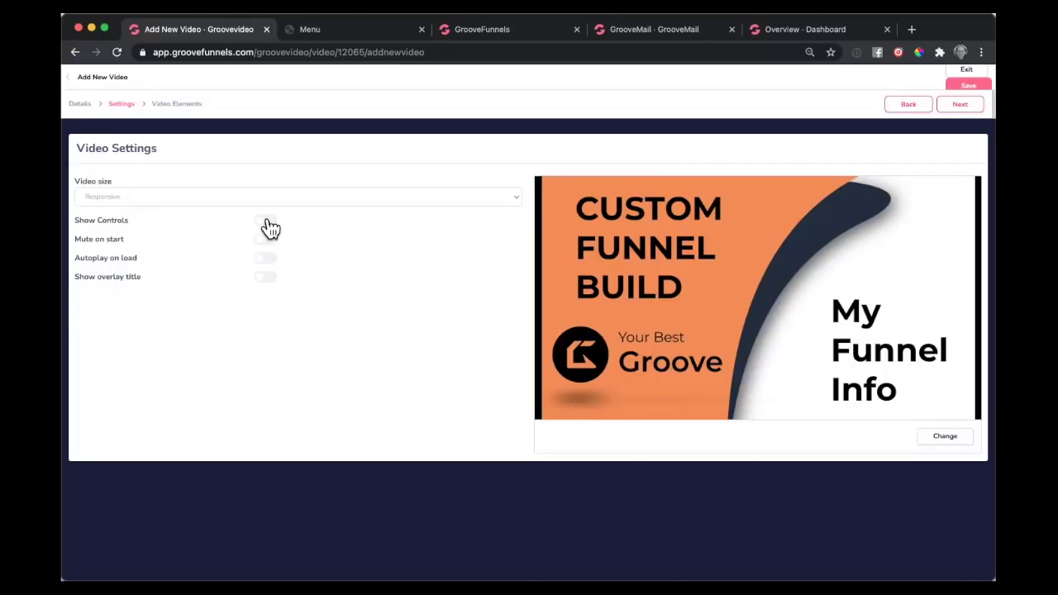
{"action": "left_click", "coordinate": [266, 223]}
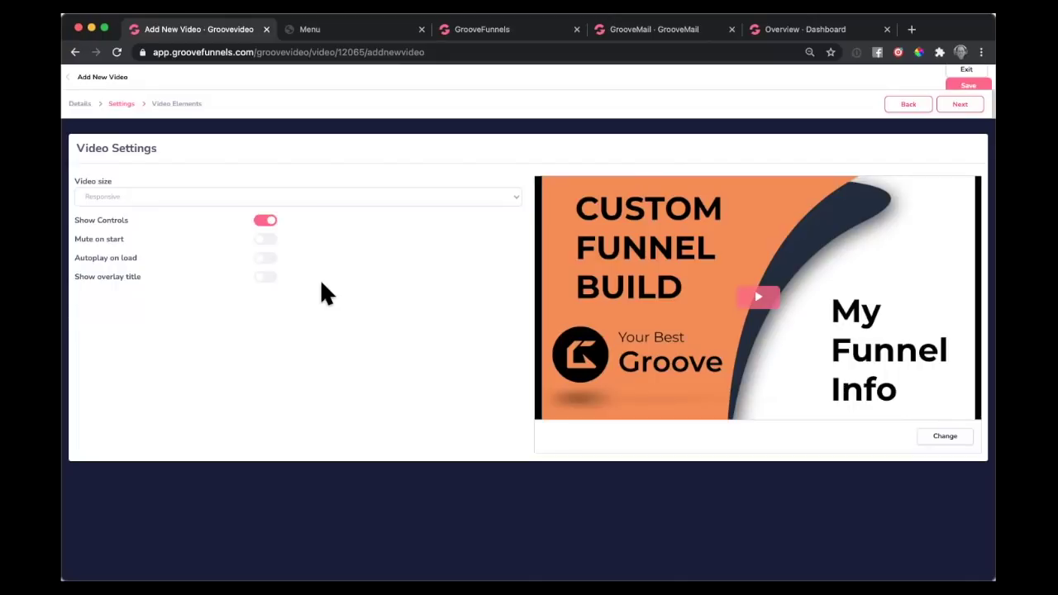
{"action": "left_click", "coordinate": [266, 259]}
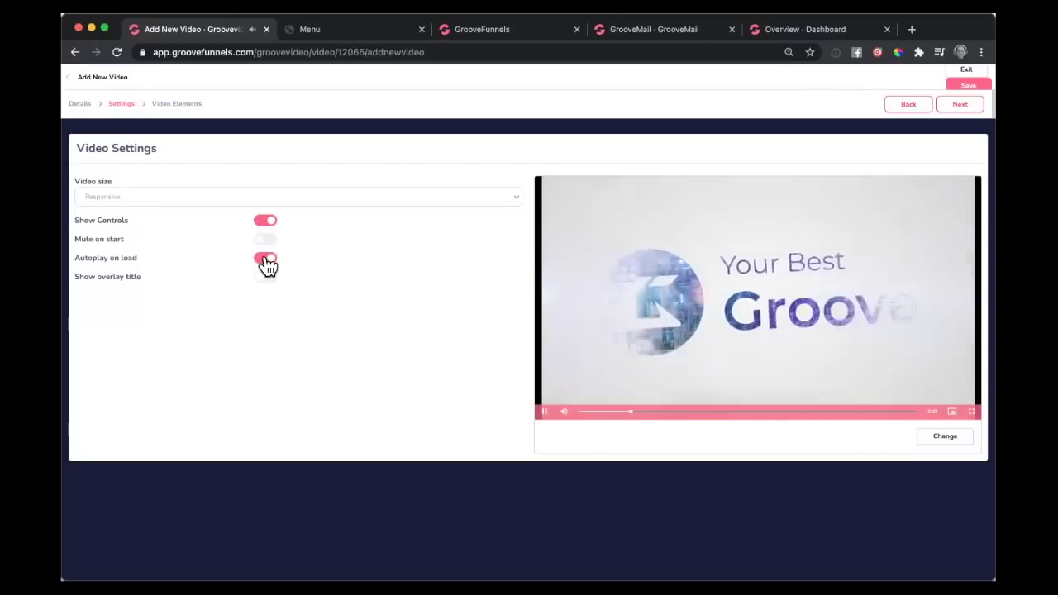
{"action": "left_click", "coordinate": [265, 260]}
Step: Enable the overlay title and set its text to "HERE IS THE OVERLAY"
{"action": "left_click", "coordinate": [266, 278]}
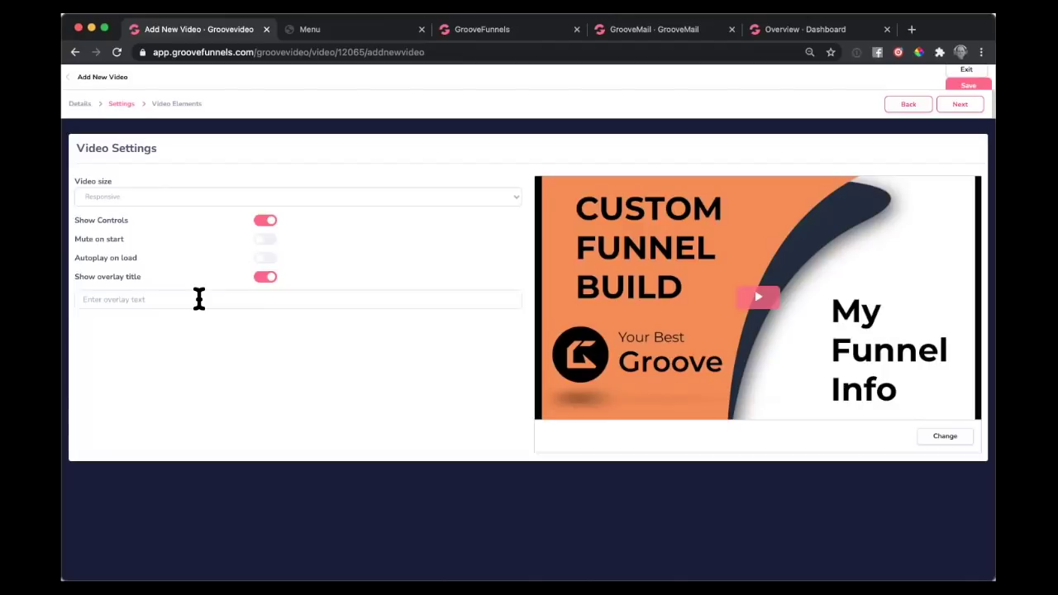
{"action": "type", "text": "HERE IS THE OVERL"}
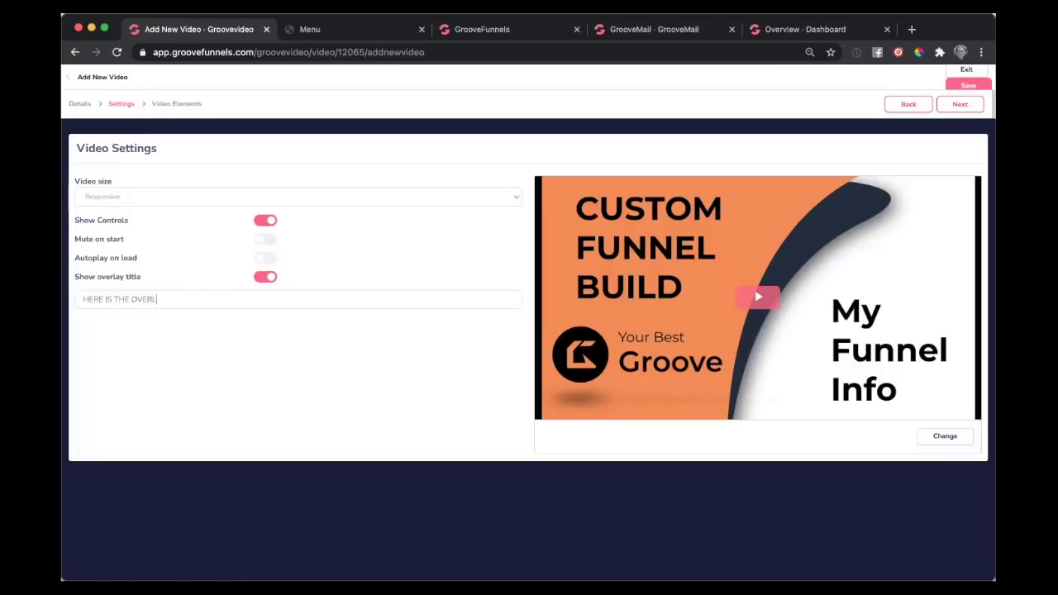
{"action": "type", "text": "AY"}
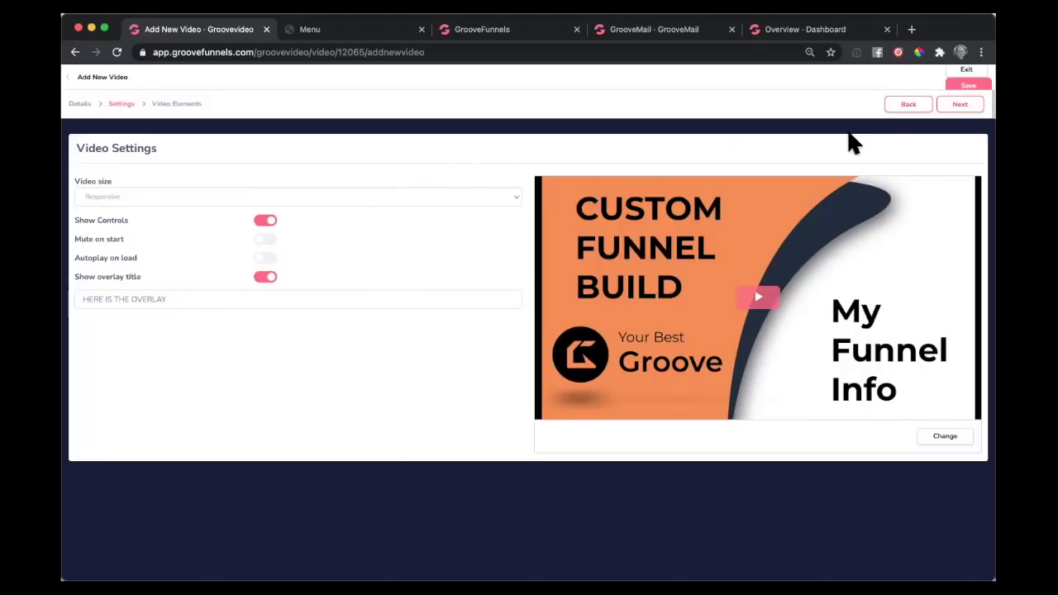
Step: In the video elements, add an opt-in form displayed at 1 h 0 min 6 s with the headline "Want more? Punchase the full course now"
{"action": "left_click", "coordinate": [962, 104]}
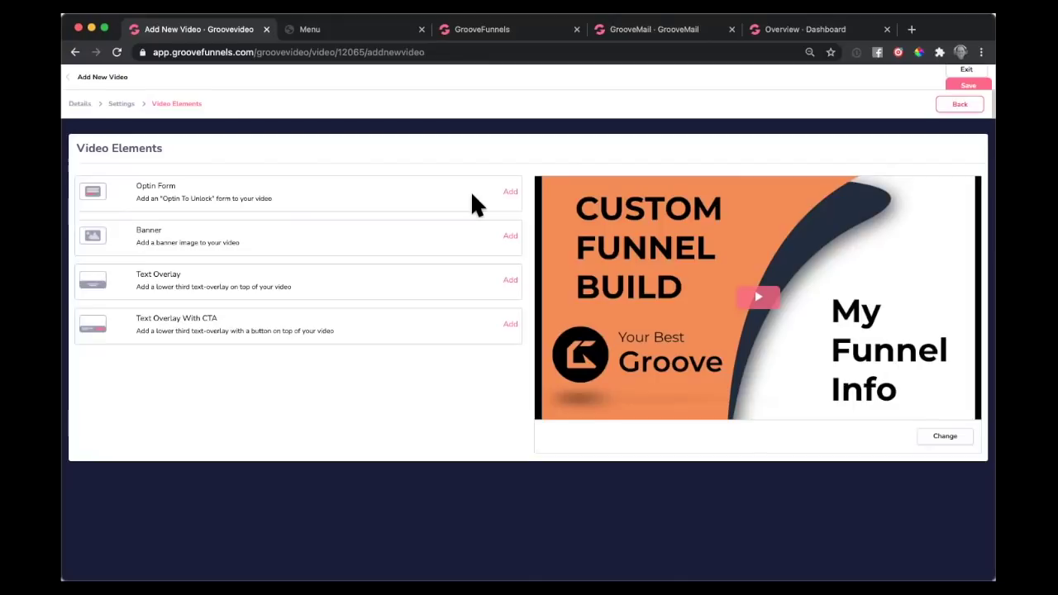
{"action": "left_click", "coordinate": [508, 193]}
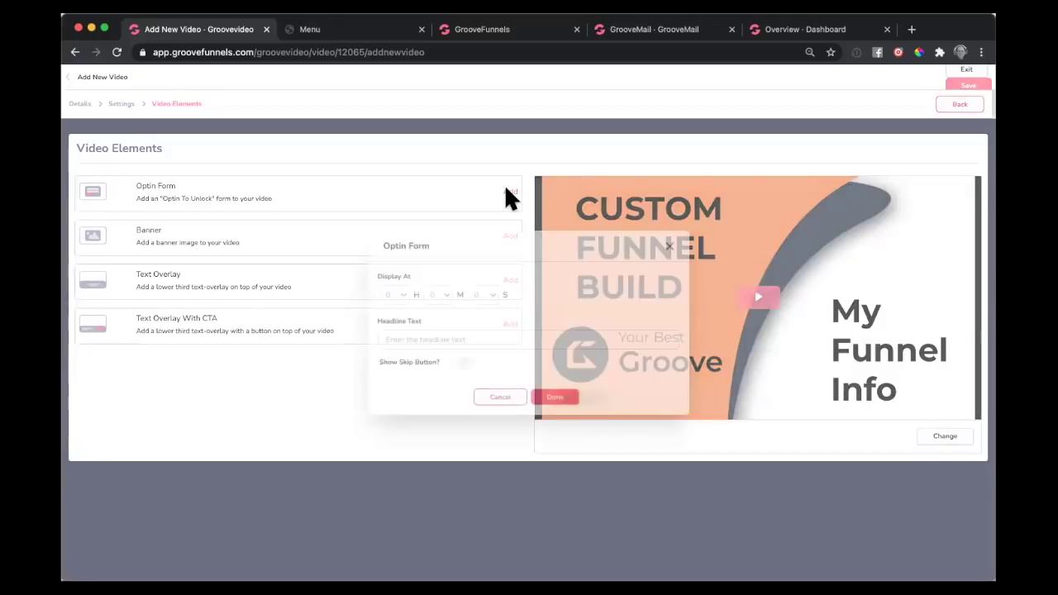
{"action": "left_click", "coordinate": [402, 294]}
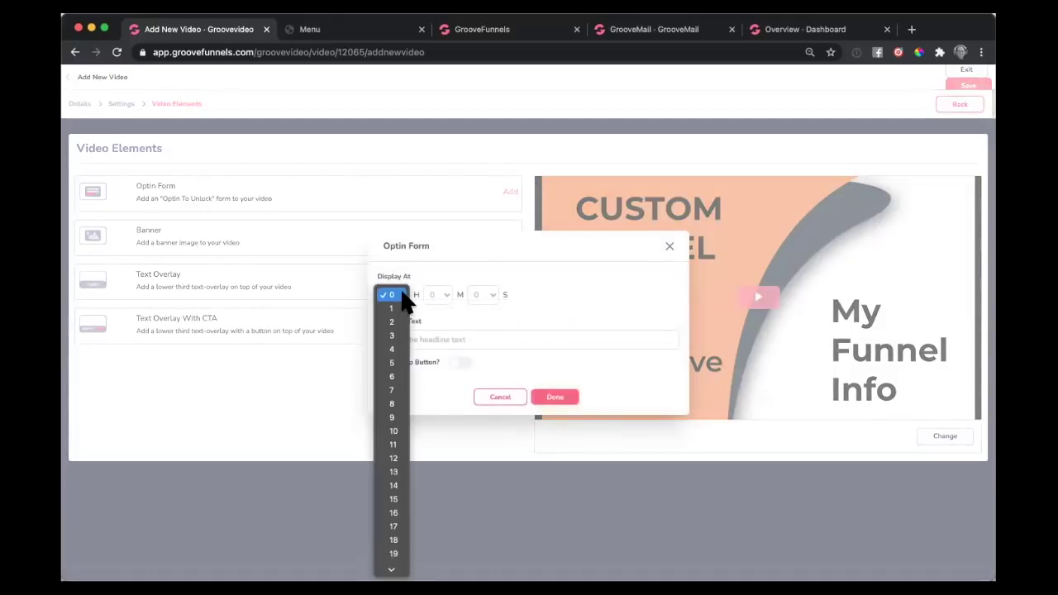
{"action": "left_click", "coordinate": [401, 307]}
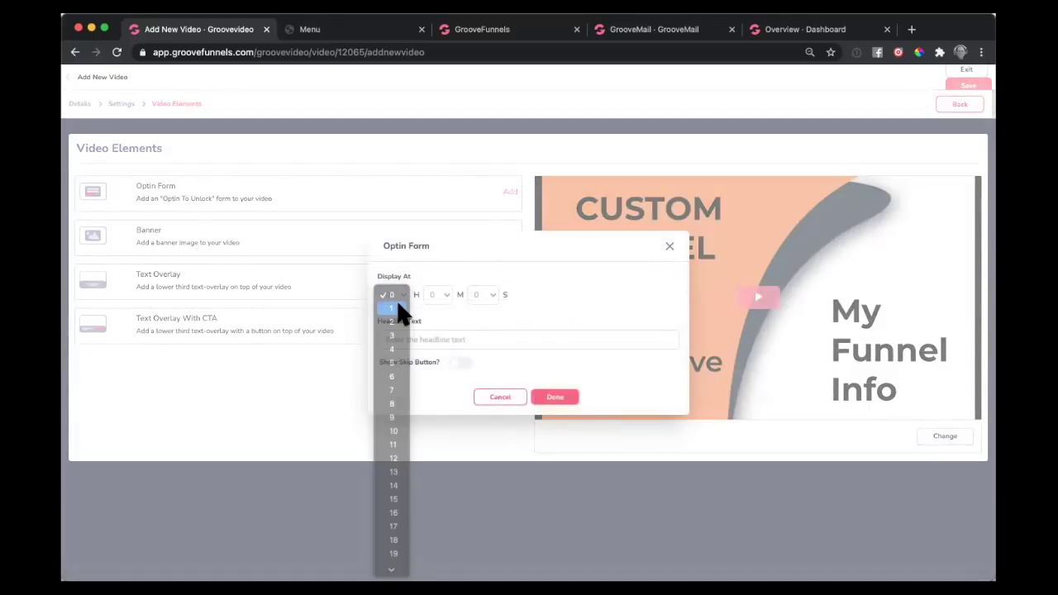
{"action": "left_click", "coordinate": [493, 294]}
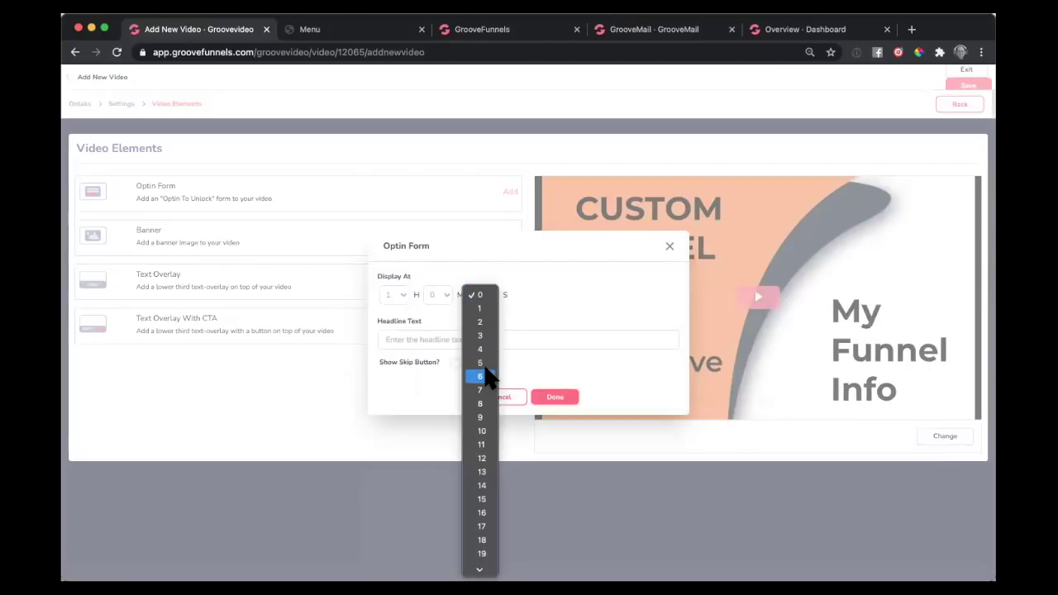
{"action": "left_click", "coordinate": [473, 369]}
{"action": "left_click", "coordinate": [394, 339]}
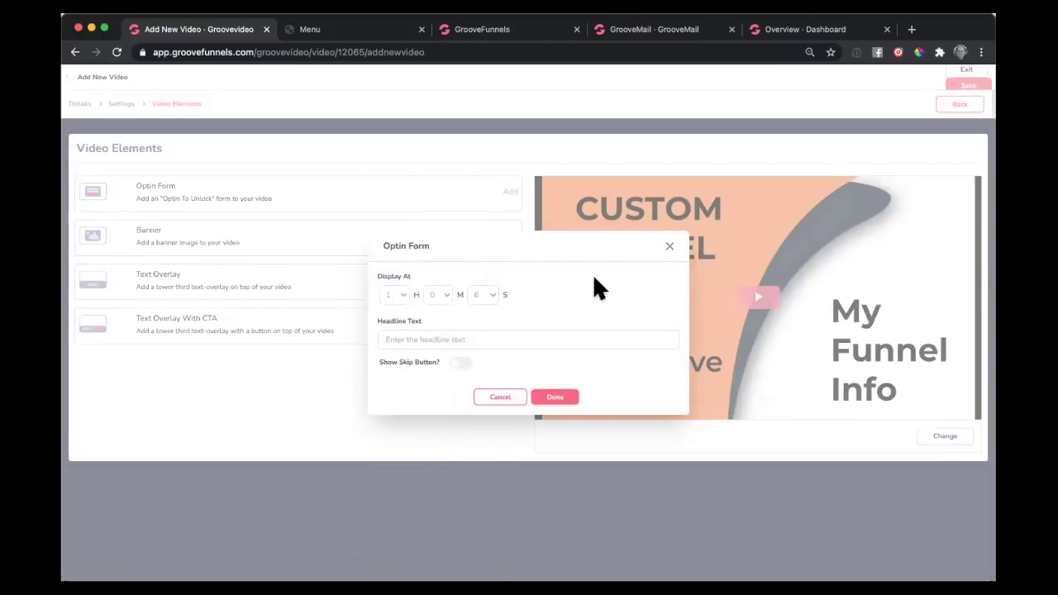
{"action": "type", "text": "Want more? Punchase the full course now"}
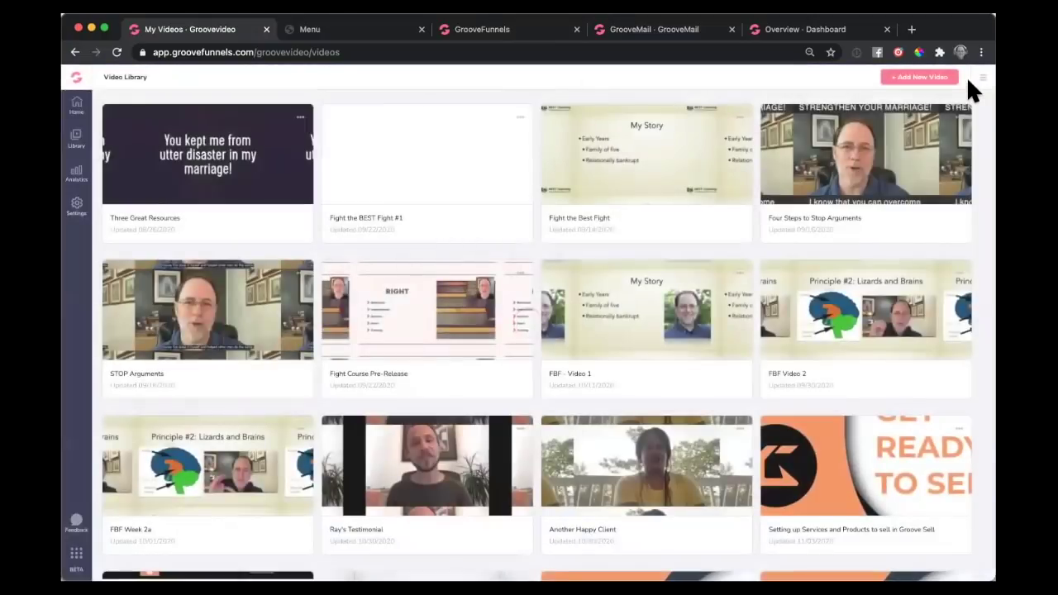
Step: Find the Intro video in the video library and copy its embed code
{"action": "scroll", "coordinate": [839, 266], "scroll_direction": "down", "scroll_amount": 2}
{"action": "scroll", "coordinate": [837, 263], "scroll_direction": "down", "scroll_amount": 5}
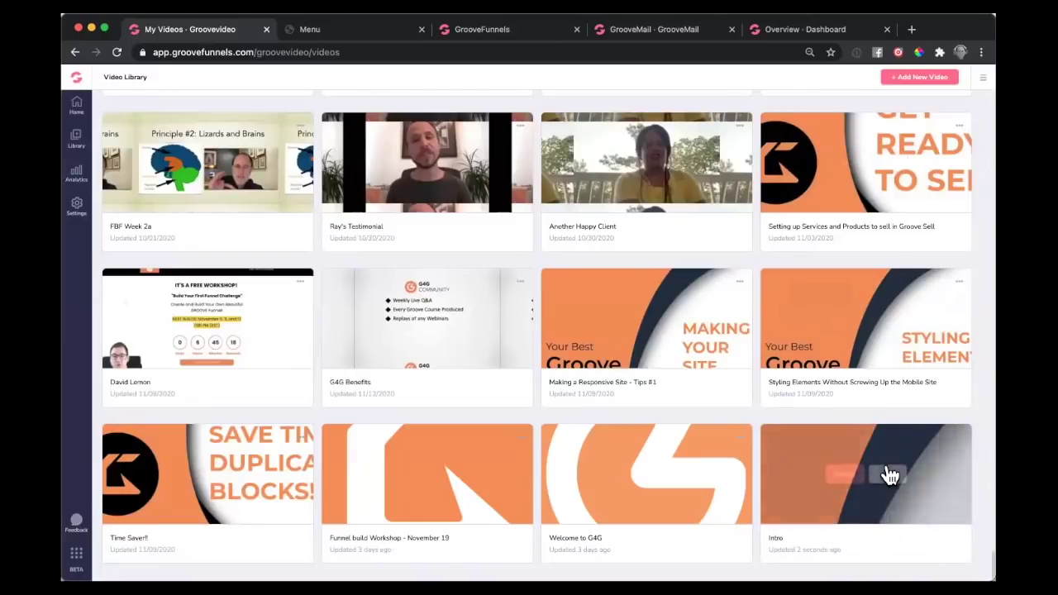
{"action": "left_click", "coordinate": [845, 476]}
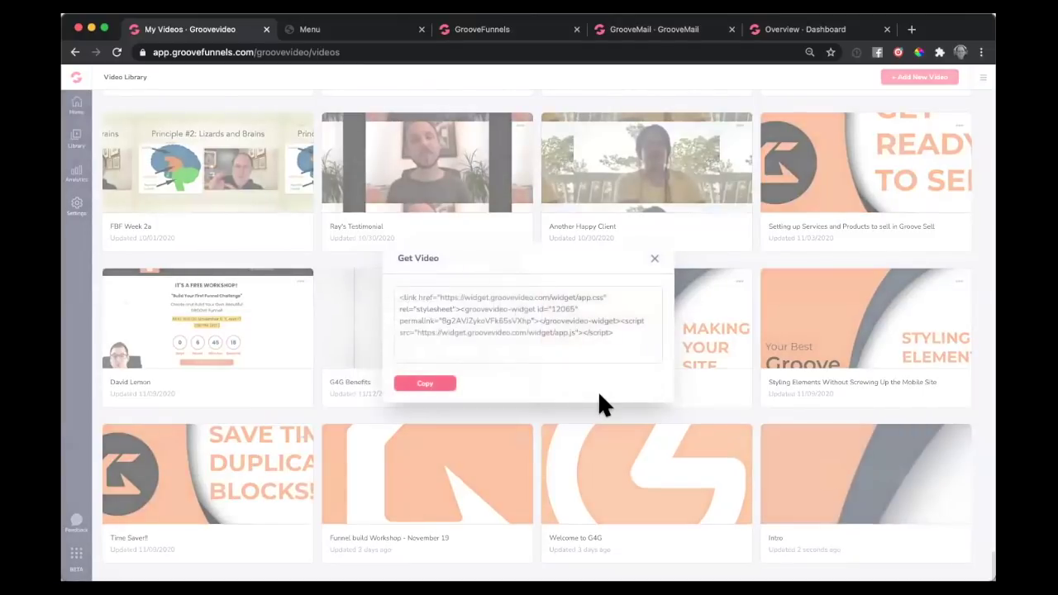
{"action": "left_click_drag", "start_coordinate": [398, 297], "coordinate": [638, 340]}
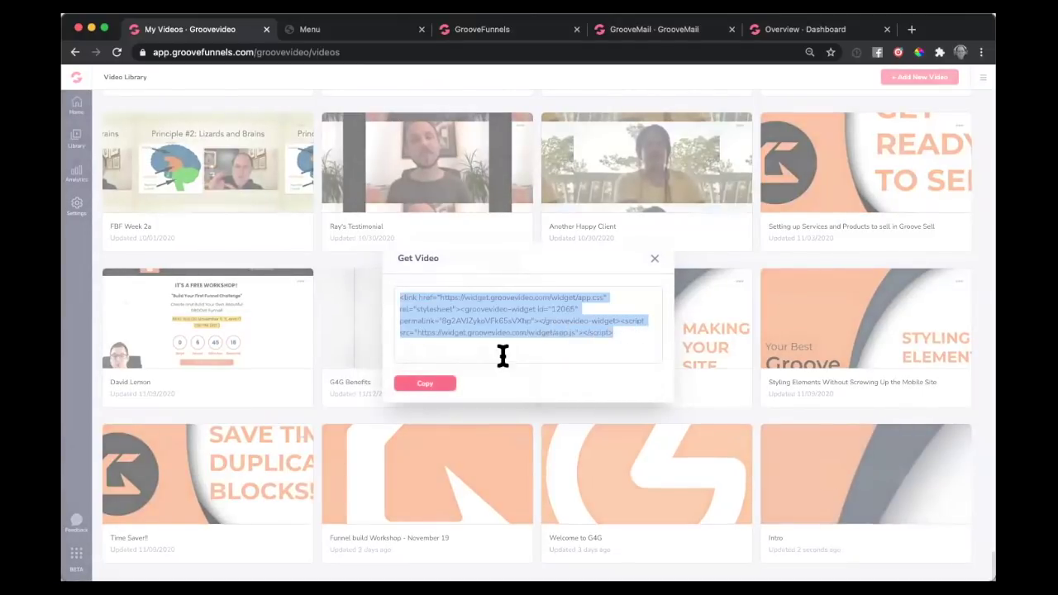
{"action": "left_click", "coordinate": [430, 387]}
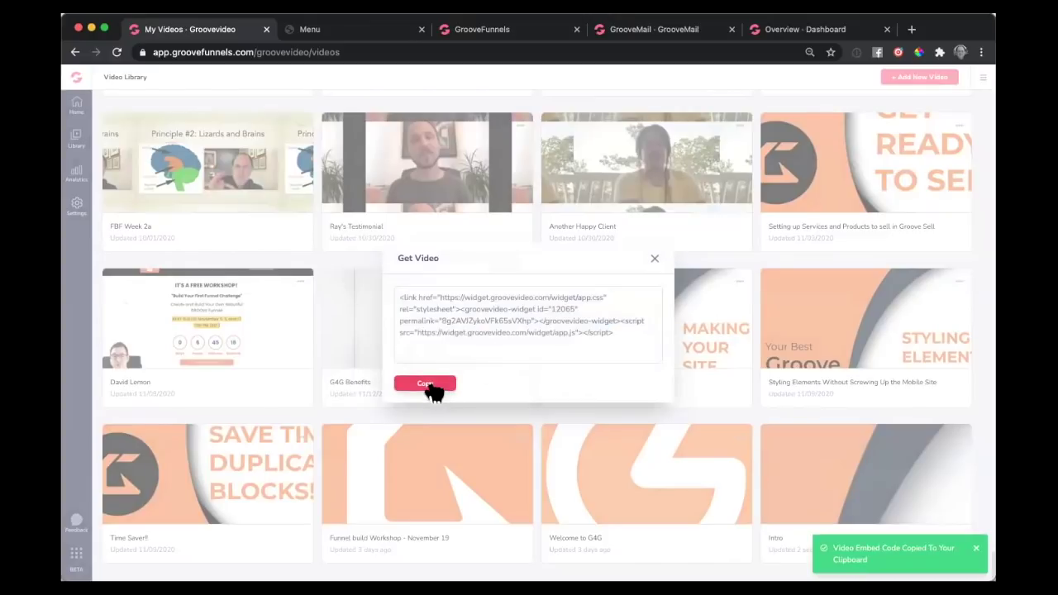
Step: Switch to the GrooveFunnels page builder and place a Code Embed element in the empty container beside the "GROW YOUR BUSINESS" heading
{"action": "left_click", "coordinate": [488, 35]}
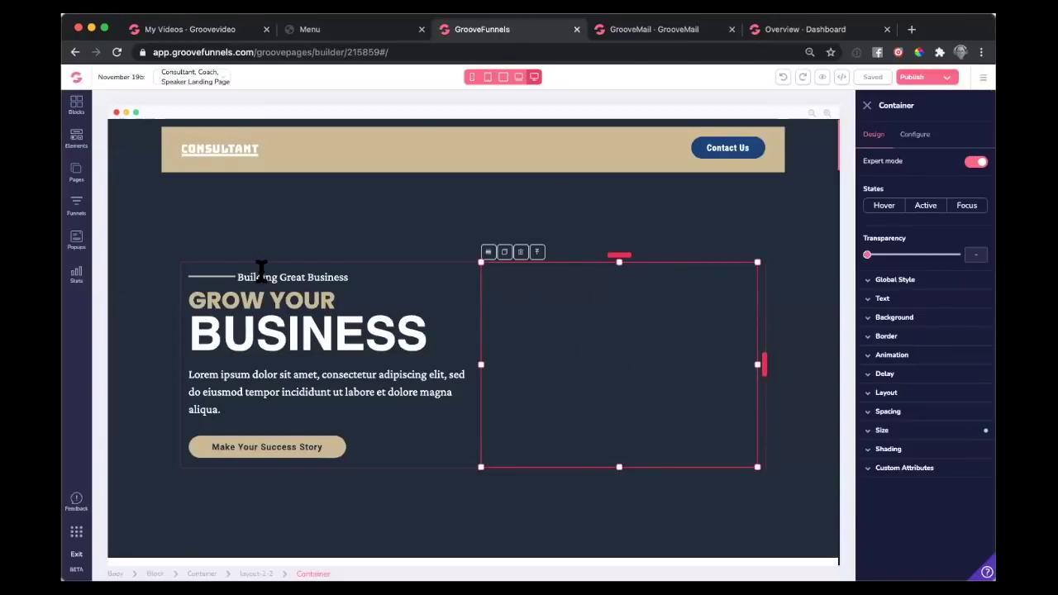
{"action": "left_click", "coordinate": [77, 141]}
{"action": "scroll", "coordinate": [118, 409], "scroll_direction": "down", "scroll_amount": 10}
{"action": "scroll", "coordinate": [118, 409], "scroll_direction": "up", "scroll_amount": 5}
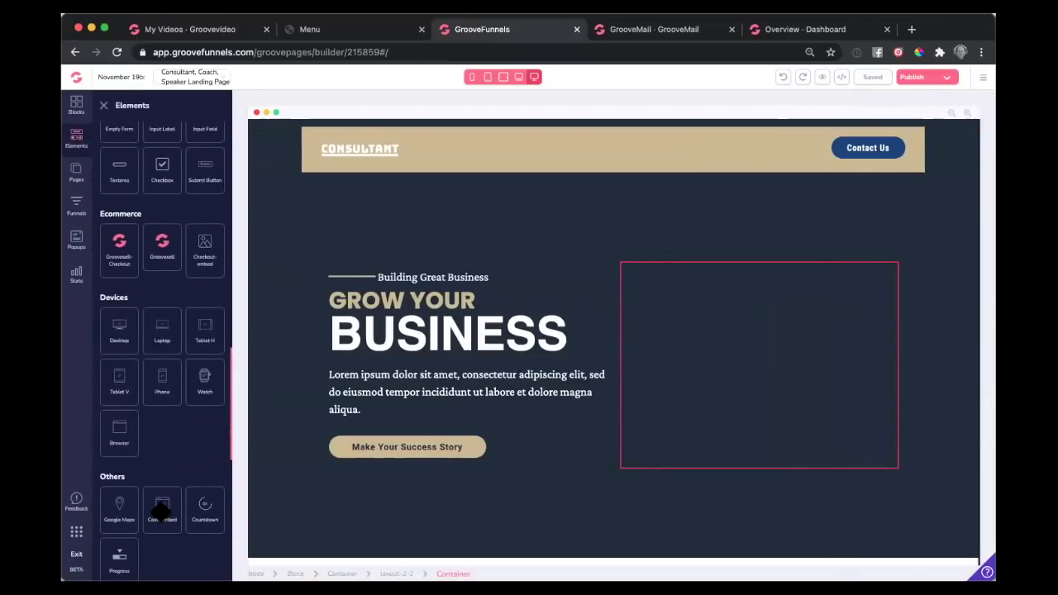
{"action": "left_click_drag", "start_coordinate": [172, 496], "coordinate": [725, 379]}
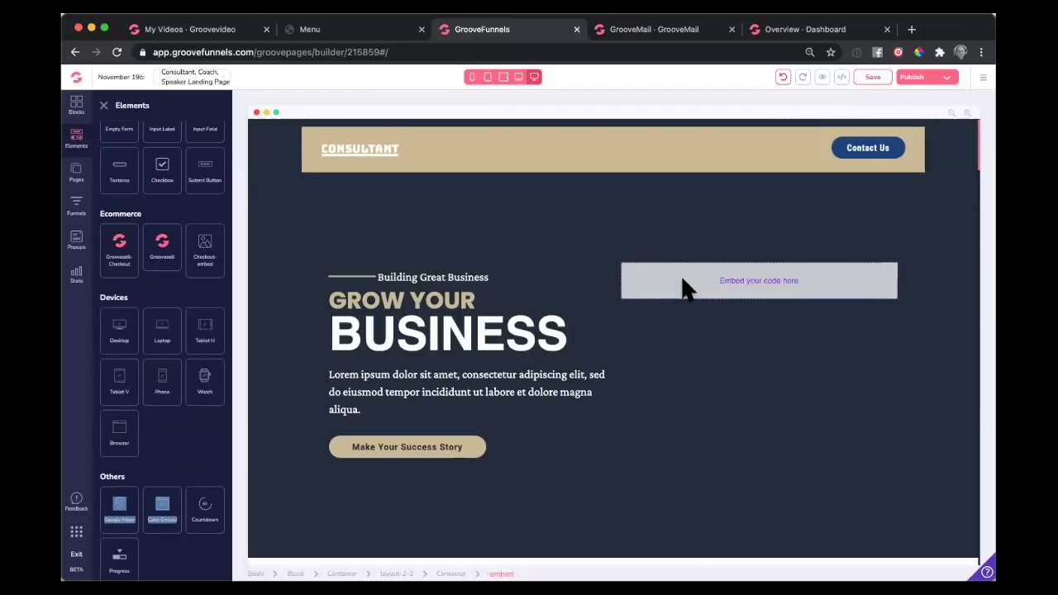
Step: Paste the copied video embed code into the new embed element's source code and save it
{"action": "left_click", "coordinate": [686, 287]}
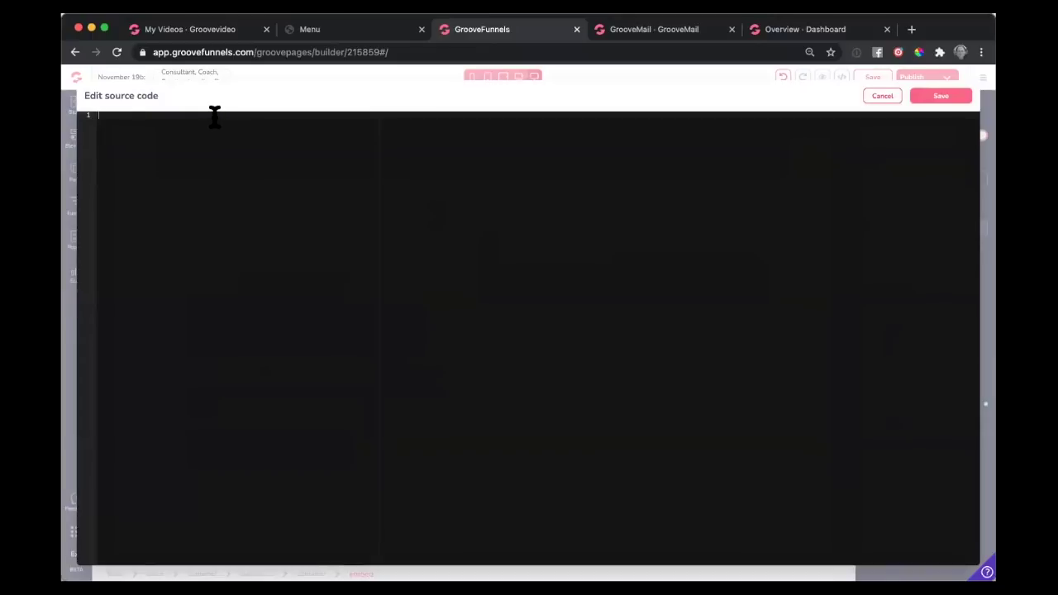
{"action": "key", "text": "super+v"}
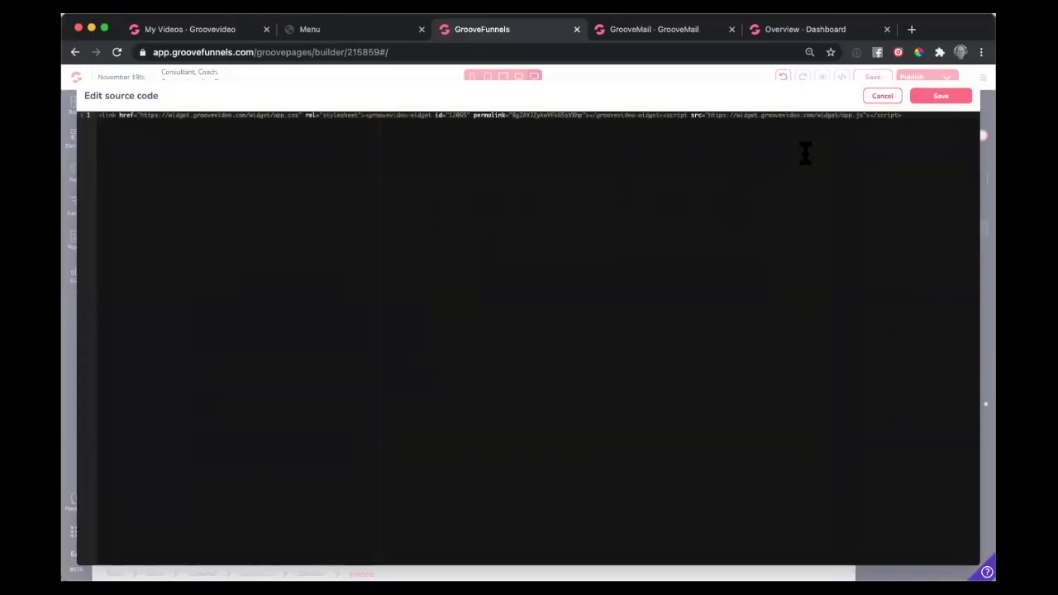
{"action": "left_click", "coordinate": [942, 98]}
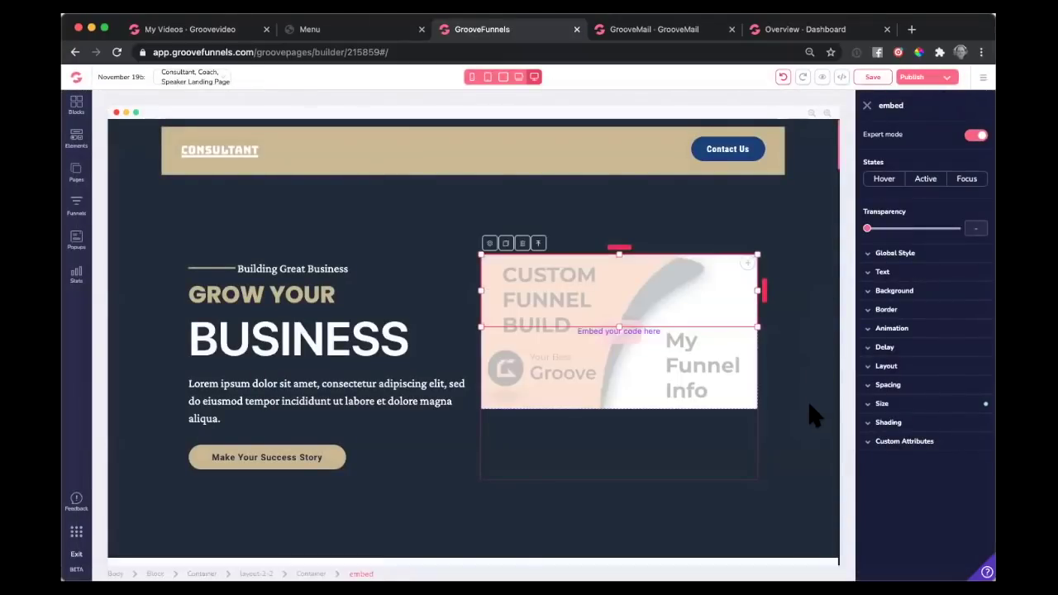
{"action": "scroll", "coordinate": [808, 401], "scroll_direction": "down", "scroll_amount": 2}
{"action": "scroll", "coordinate": [808, 402], "scroll_direction": "up", "scroll_amount": 1}
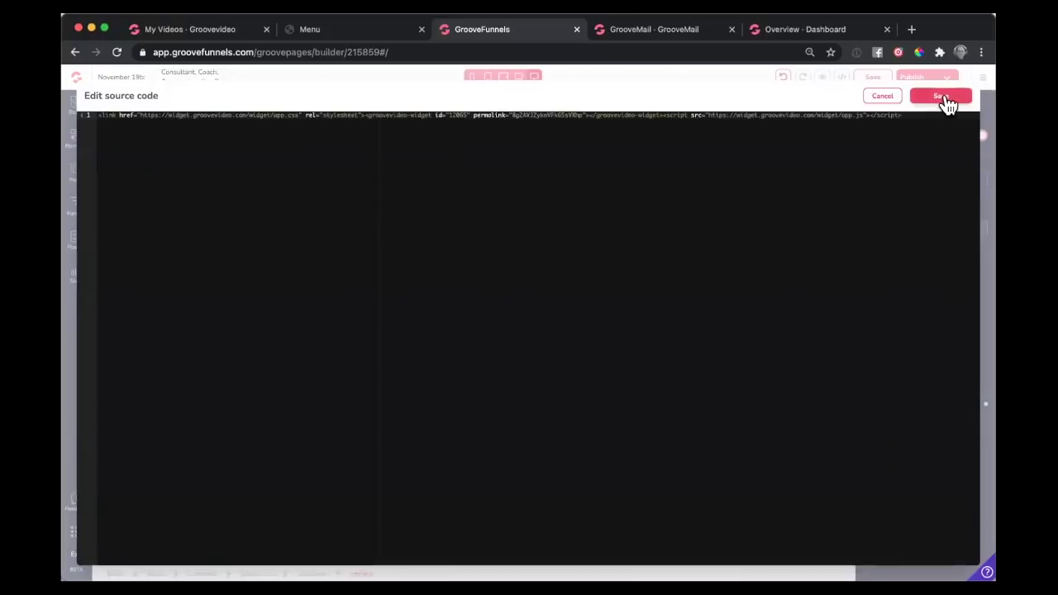
{"action": "left_click", "coordinate": [942, 98]}
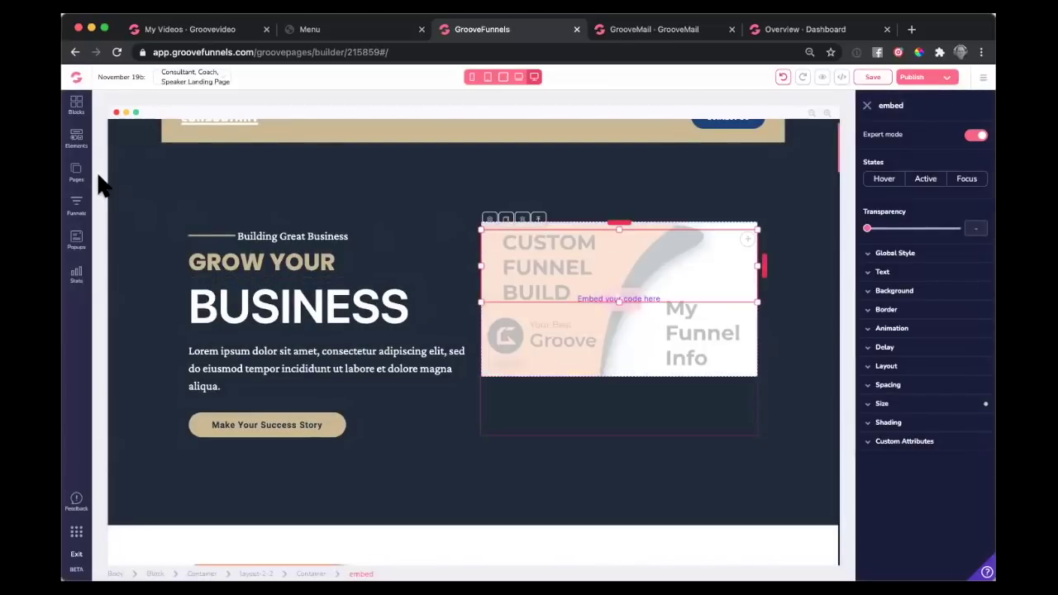
Step: Inspect the embed element and its source code, closing the code without saving changes
{"action": "left_click", "coordinate": [80, 147]}
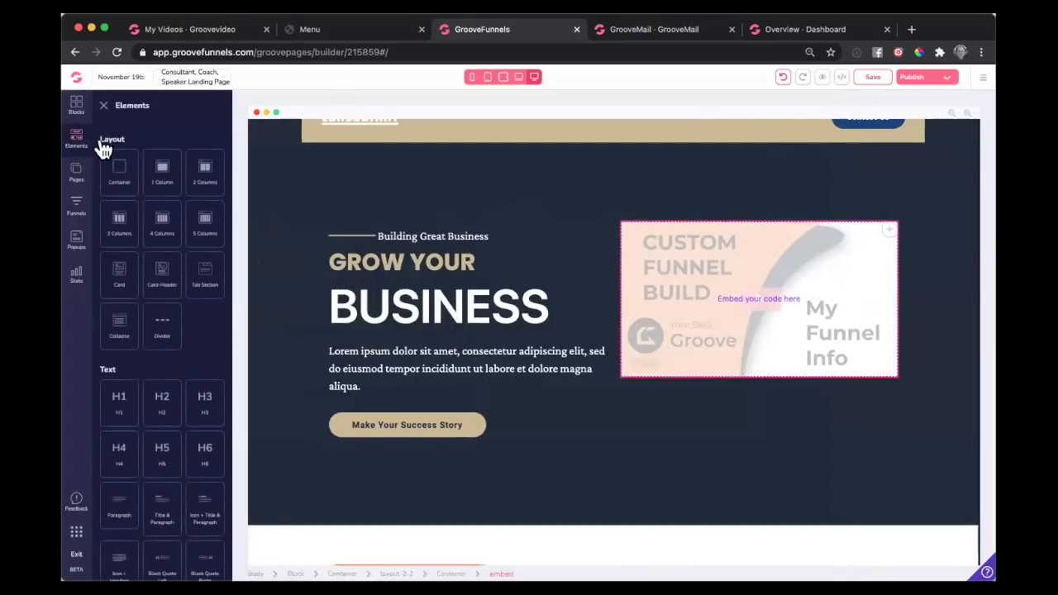
{"action": "left_click", "coordinate": [763, 289]}
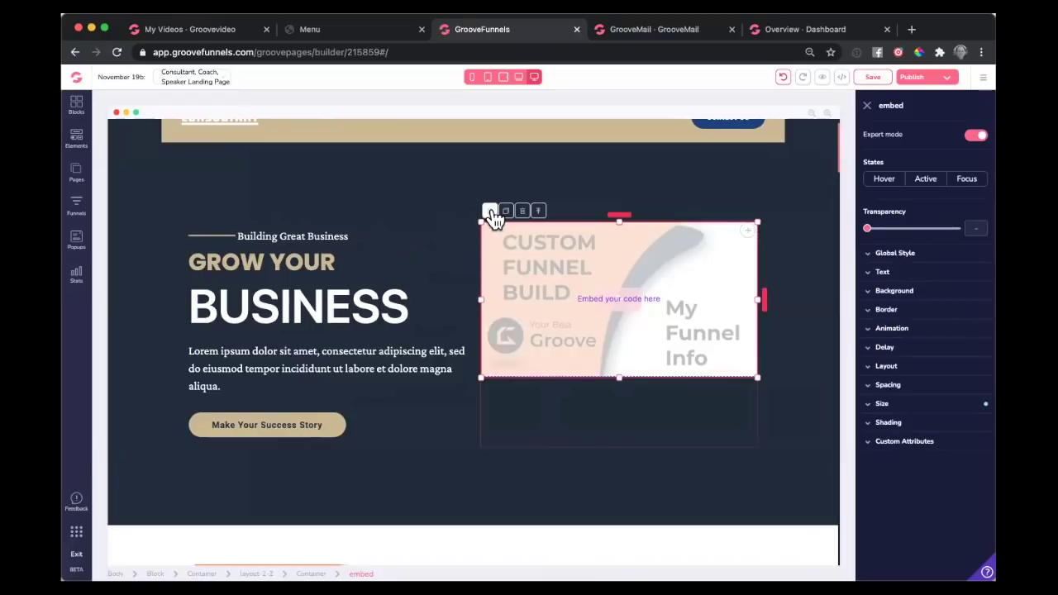
{"action": "key", "text": "super+equal"}
{"action": "key", "text": "super+equal"}
{"action": "key", "text": "super+equal"}
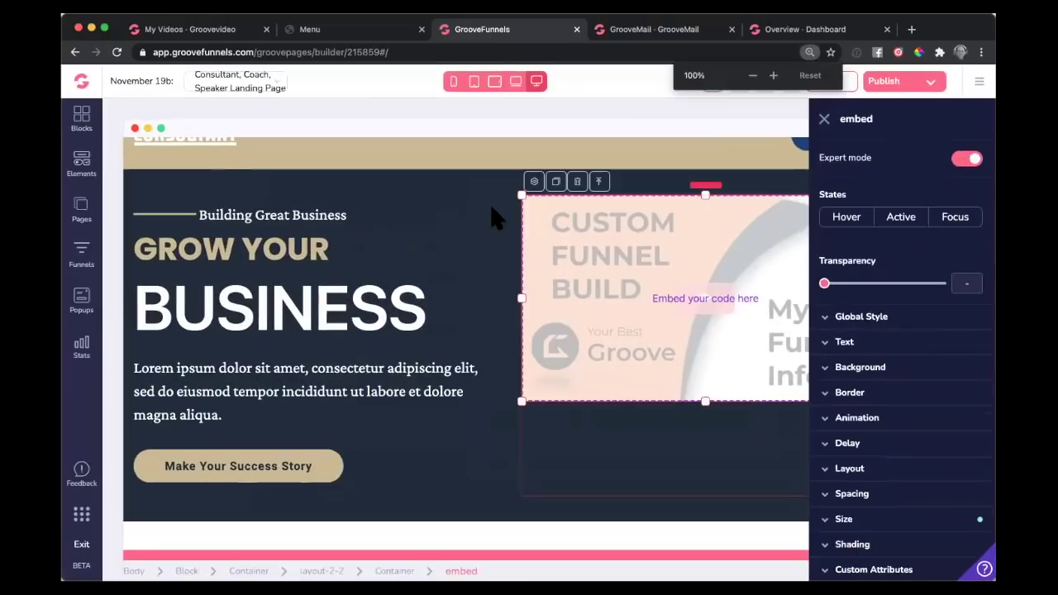
{"action": "key", "text": "super+minus"}
{"action": "key", "text": "super+minus"}
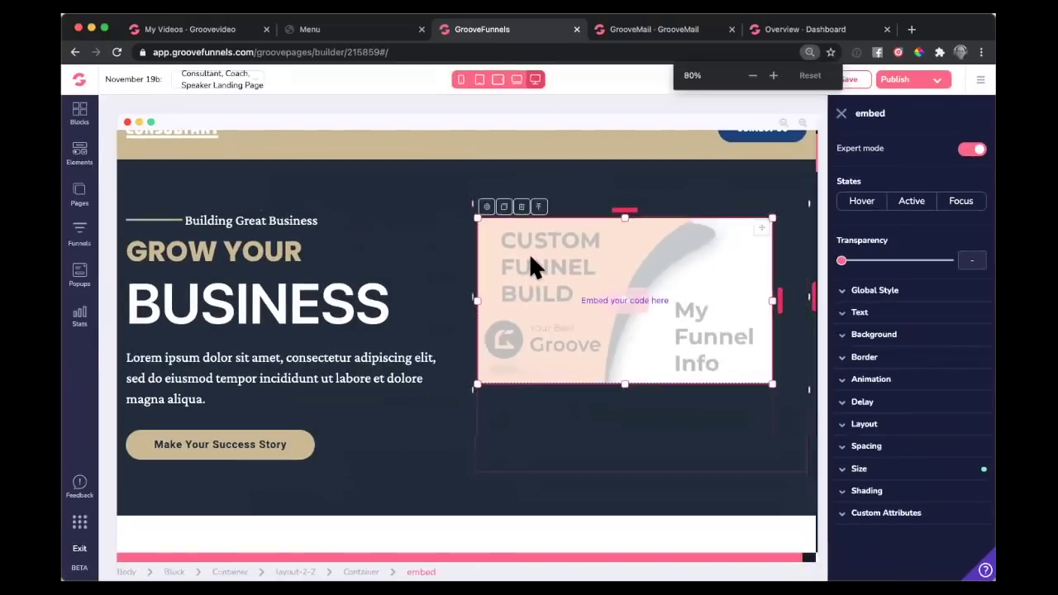
{"action": "key", "text": "super+minus"}
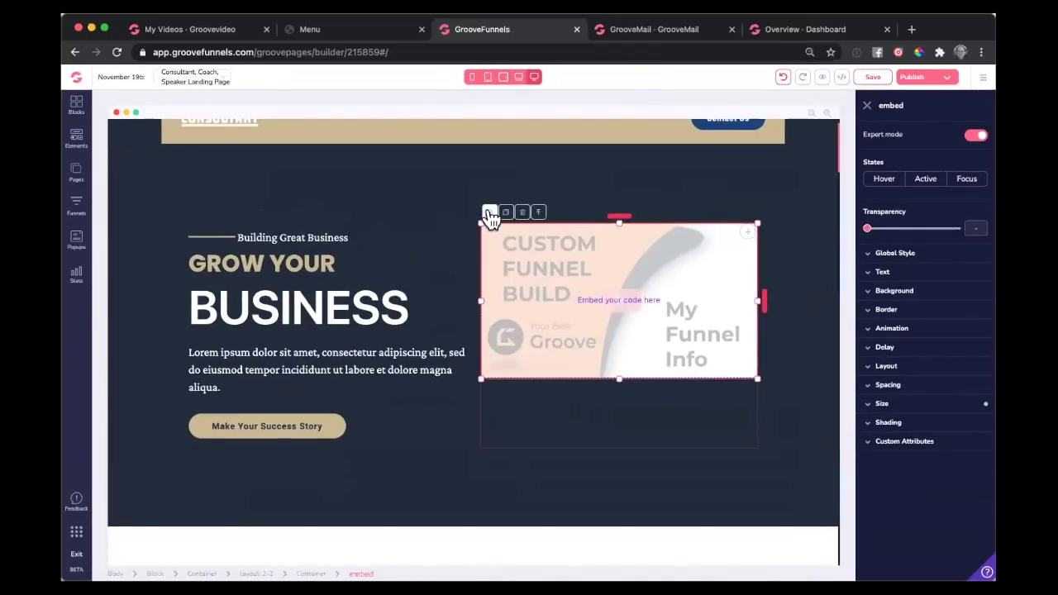
{"action": "left_click", "coordinate": [489, 213]}
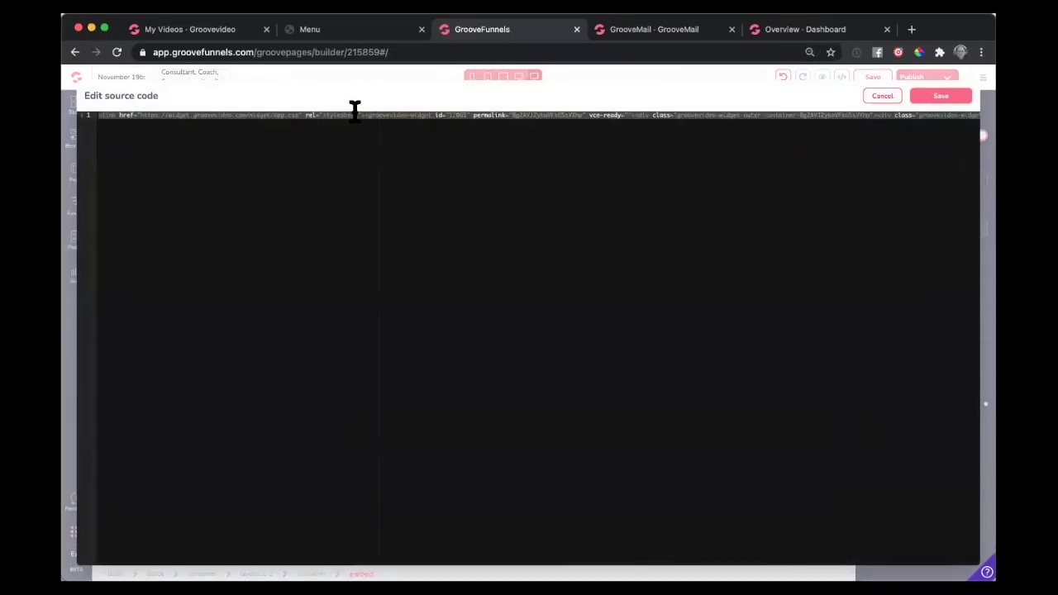
{"action": "left_click", "coordinate": [883, 97]}
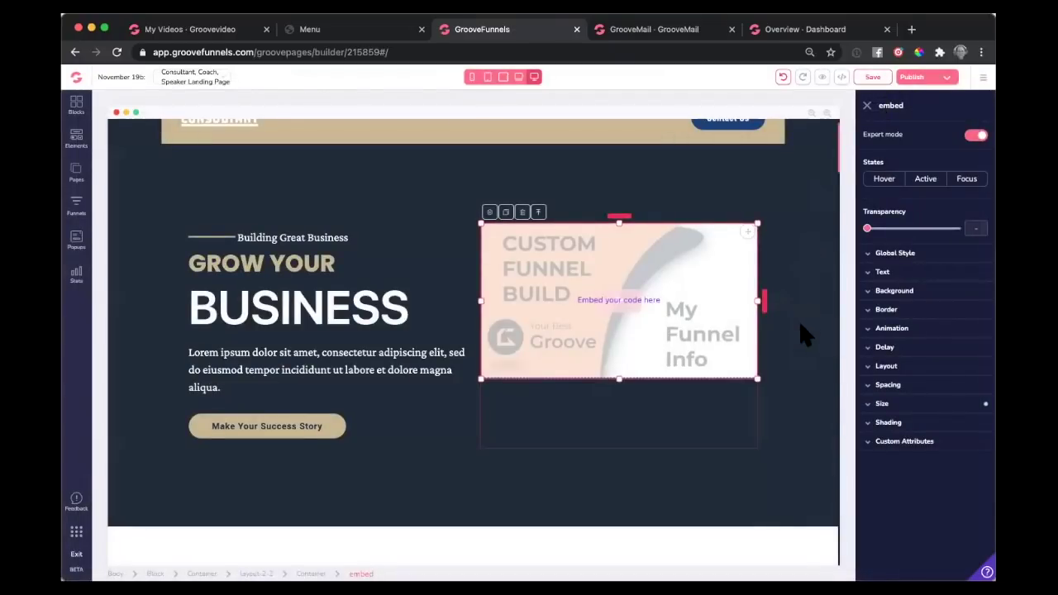
Step: Publish the landing page with GroovePages hosting under the name "videotest" and play the embedded video on the published page
{"action": "scroll", "coordinate": [817, 371], "scroll_direction": "down", "scroll_amount": 7}
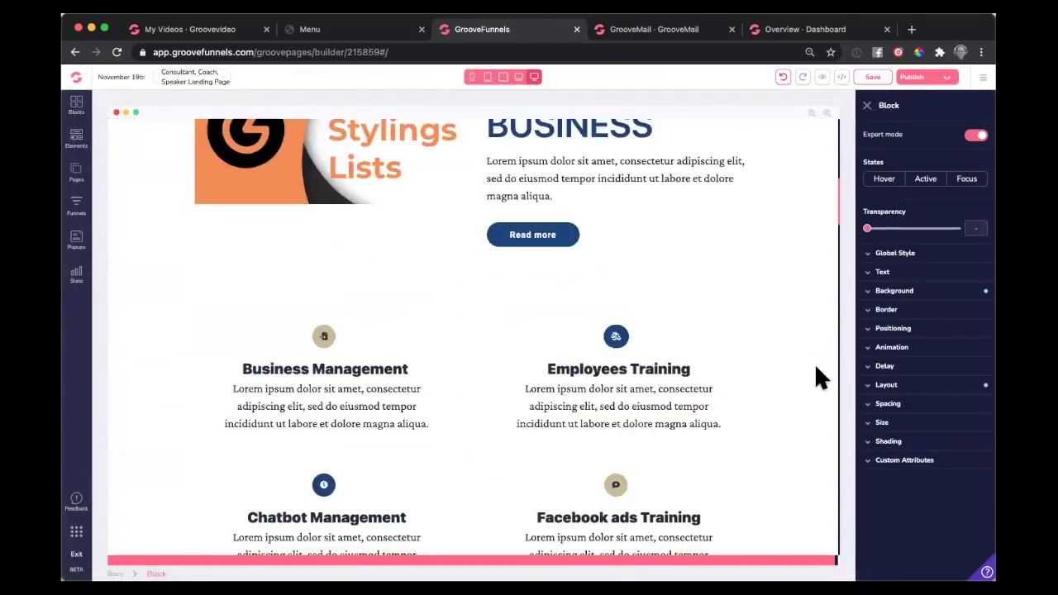
{"action": "scroll", "coordinate": [816, 370], "scroll_direction": "up", "scroll_amount": 3}
{"action": "scroll", "coordinate": [814, 362], "scroll_direction": "up", "scroll_amount": 5}
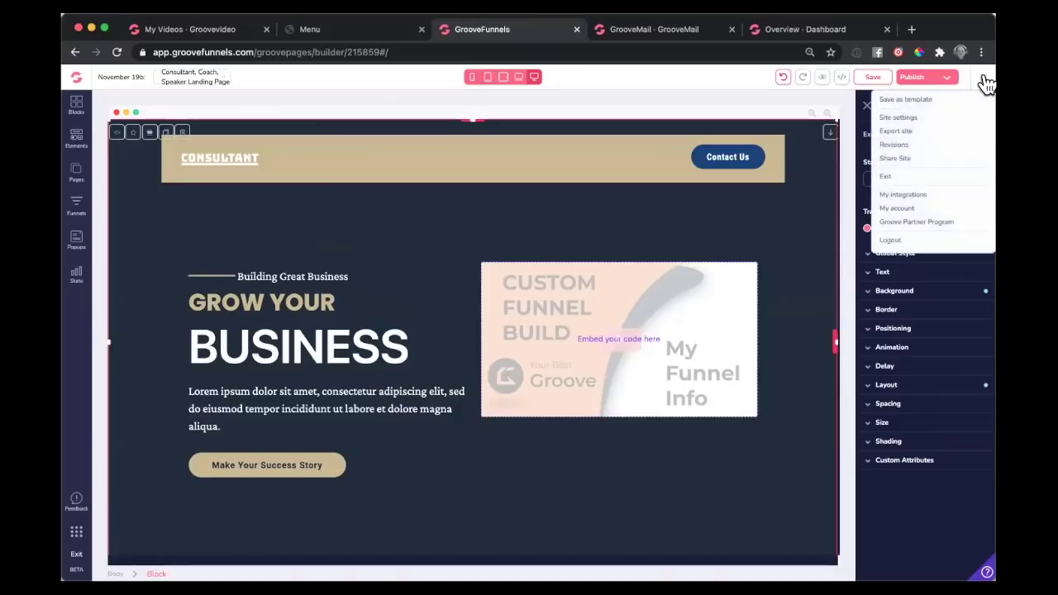
{"action": "left_click", "coordinate": [949, 79]}
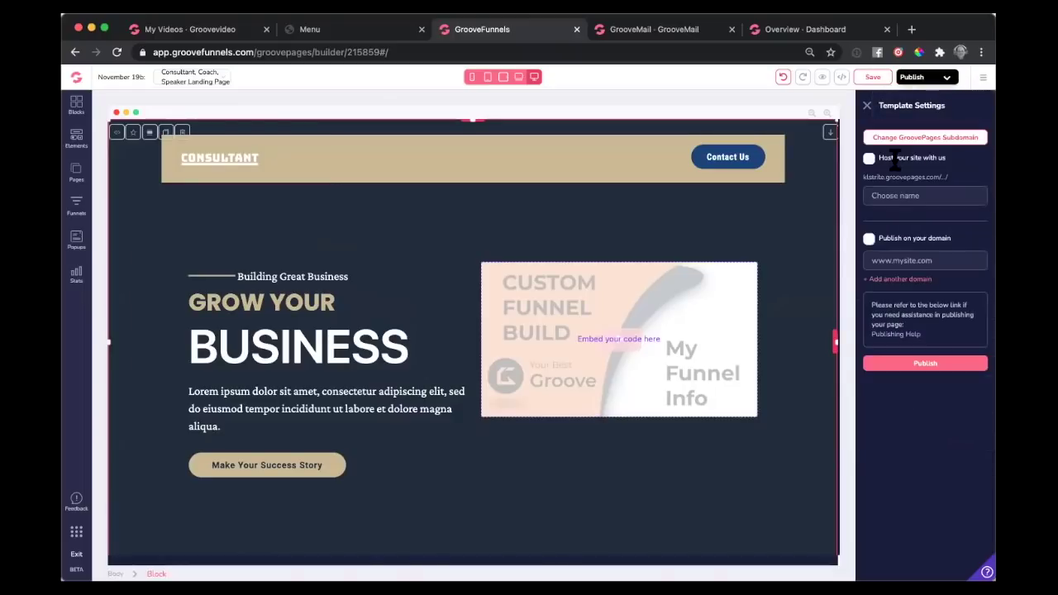
{"action": "left_click", "coordinate": [870, 158]}
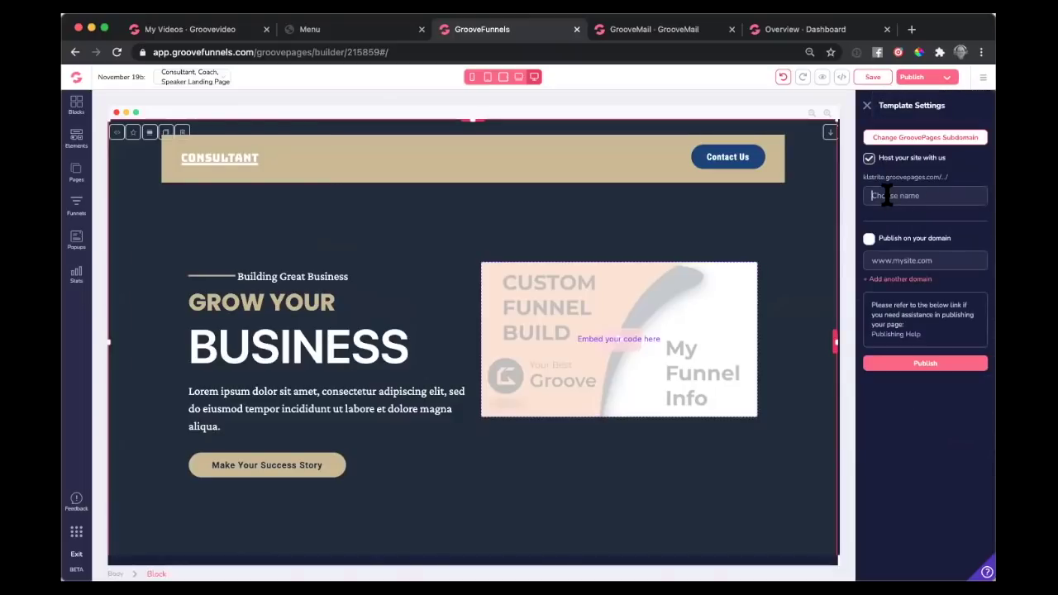
{"action": "type", "text": "videotest"}
{"action": "left_click", "coordinate": [934, 366]}
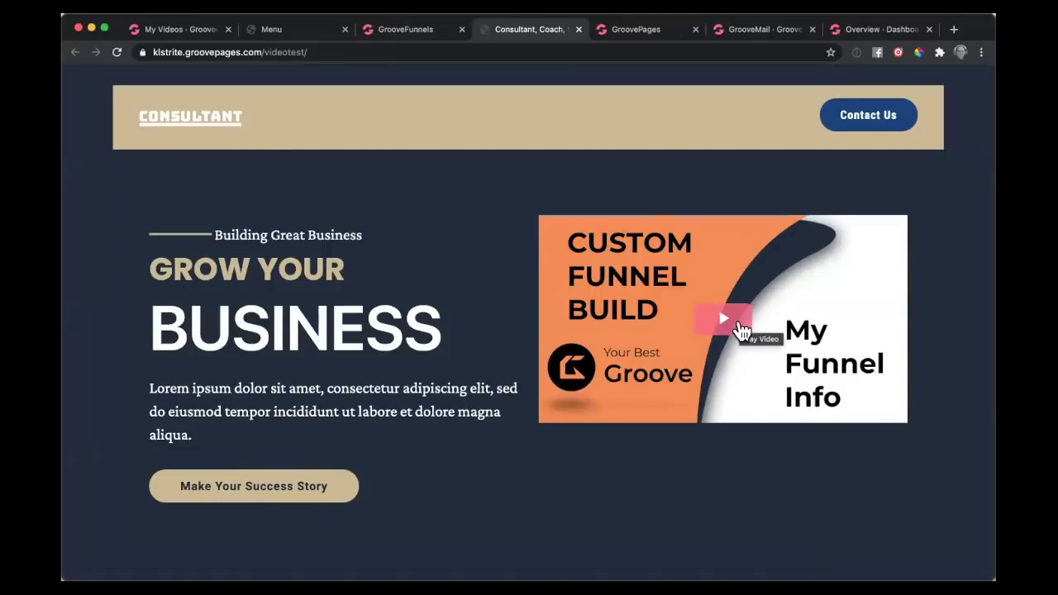
{"action": "left_click", "coordinate": [728, 322]}
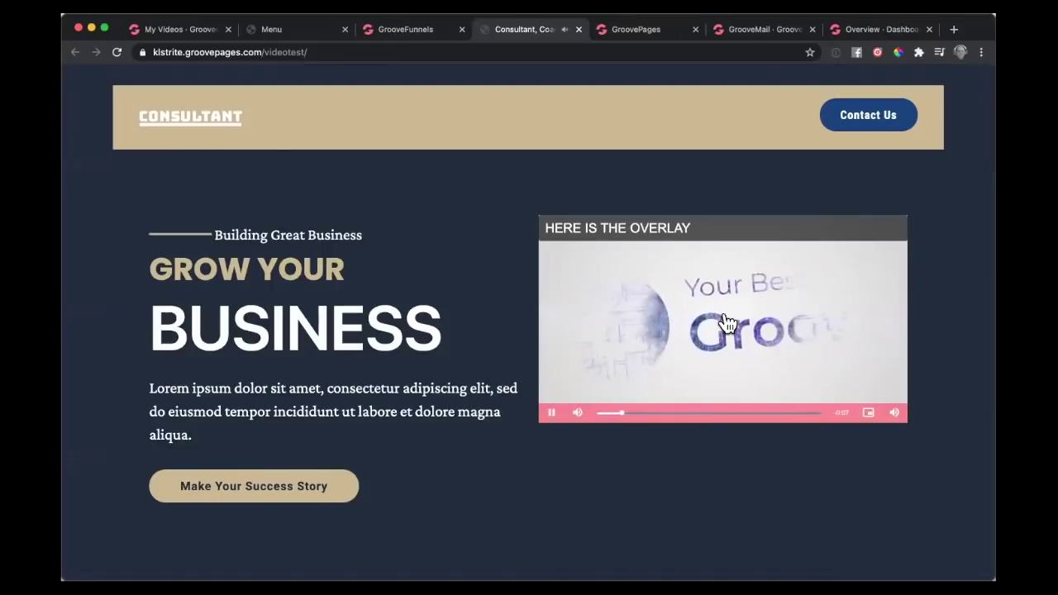